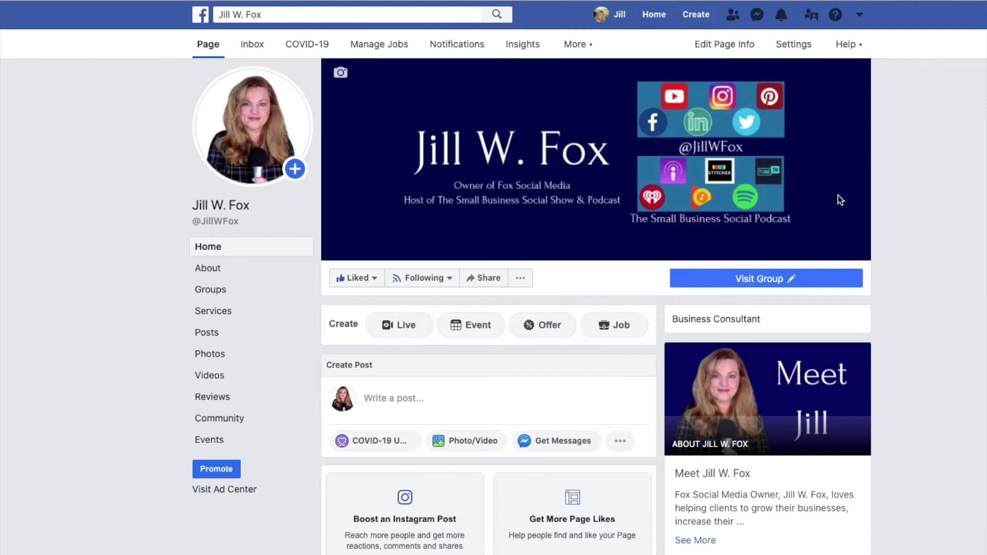
Step: Open Insights and set the Page Summary to the last 28 days (Apr 20–May 17)
click(516, 45)
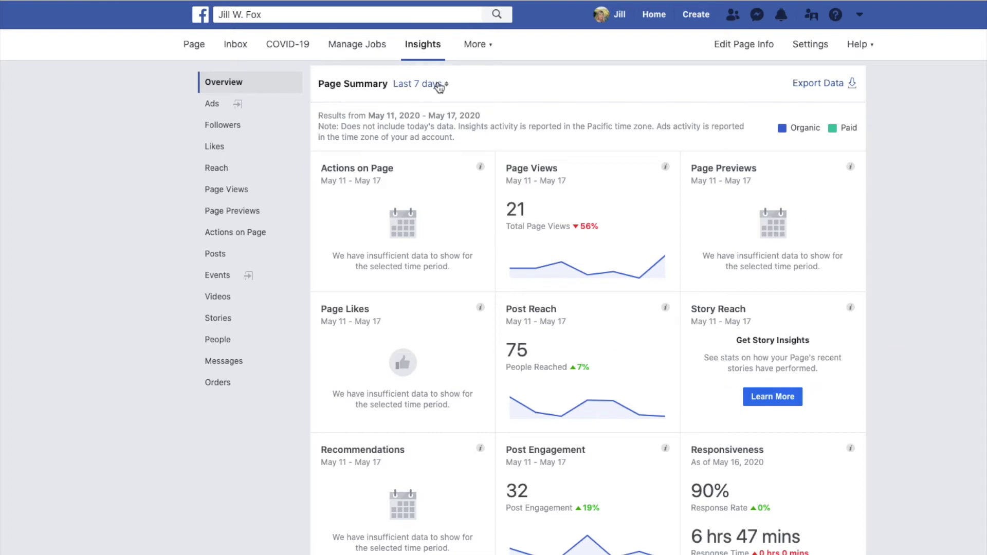
click(446, 85)
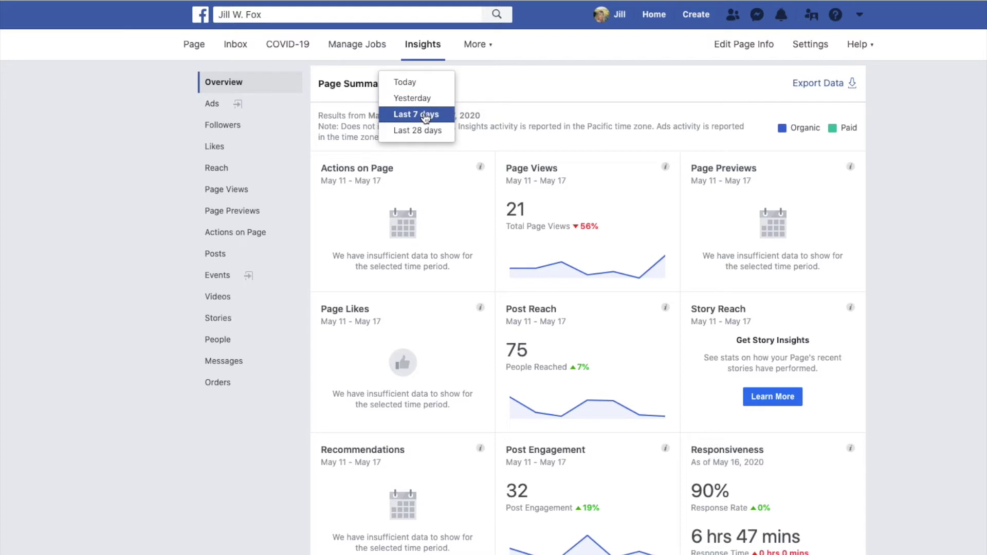
click(424, 131)
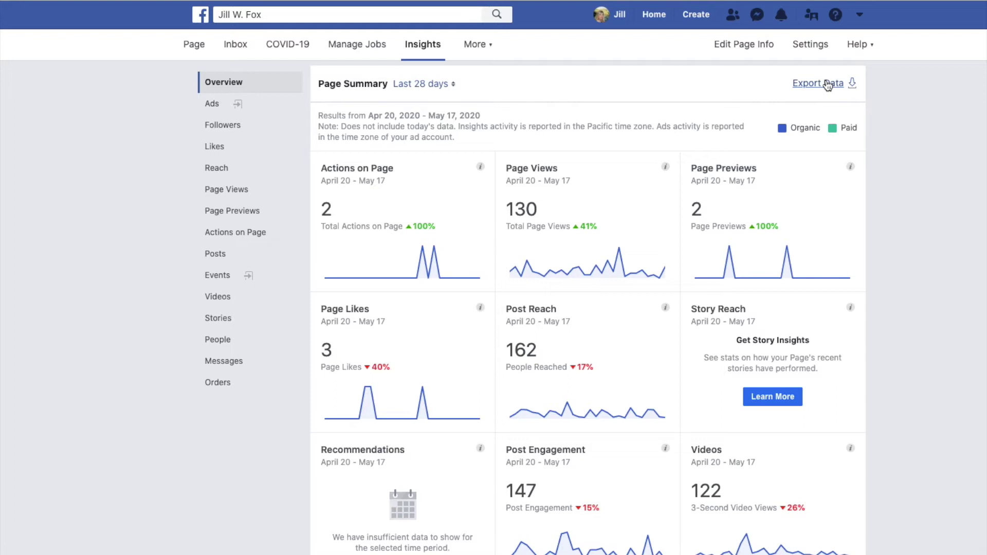
mouse_move(482, 174)
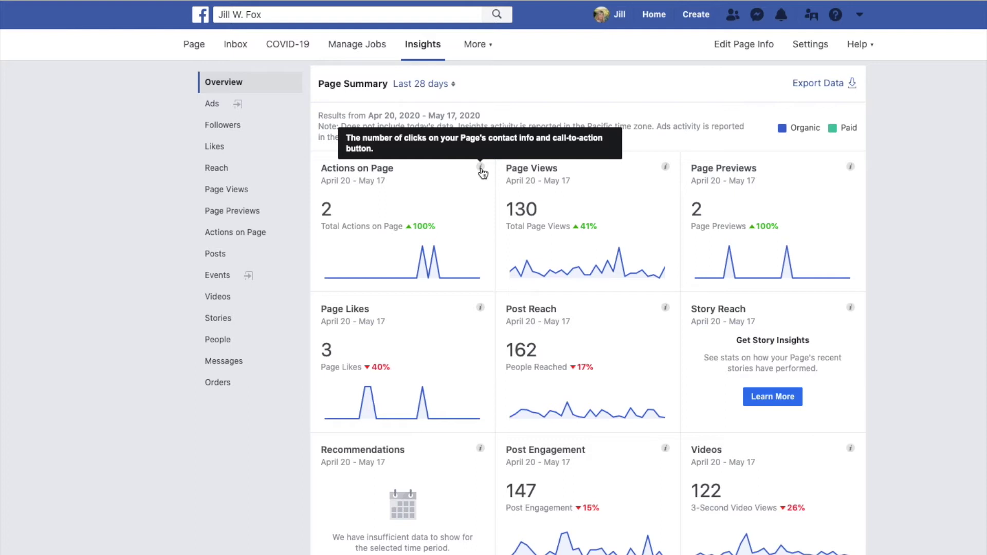
mouse_move(666, 168)
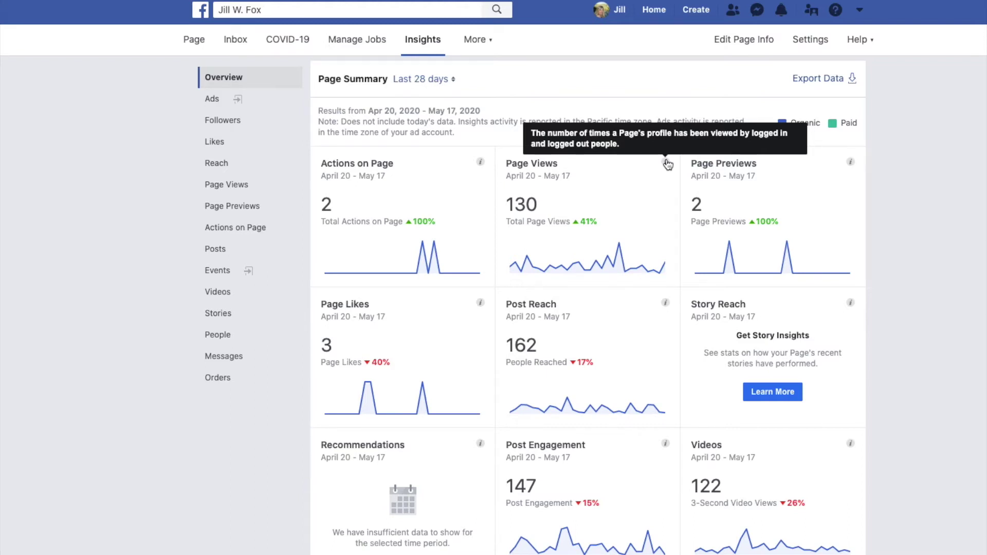
scroll(667, 163, down, 1)
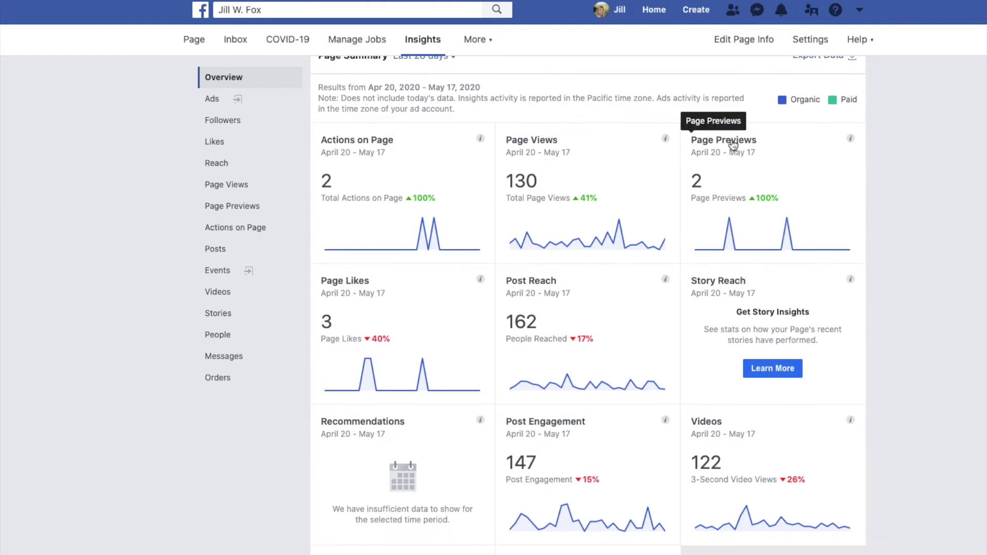
mouse_move(850, 138)
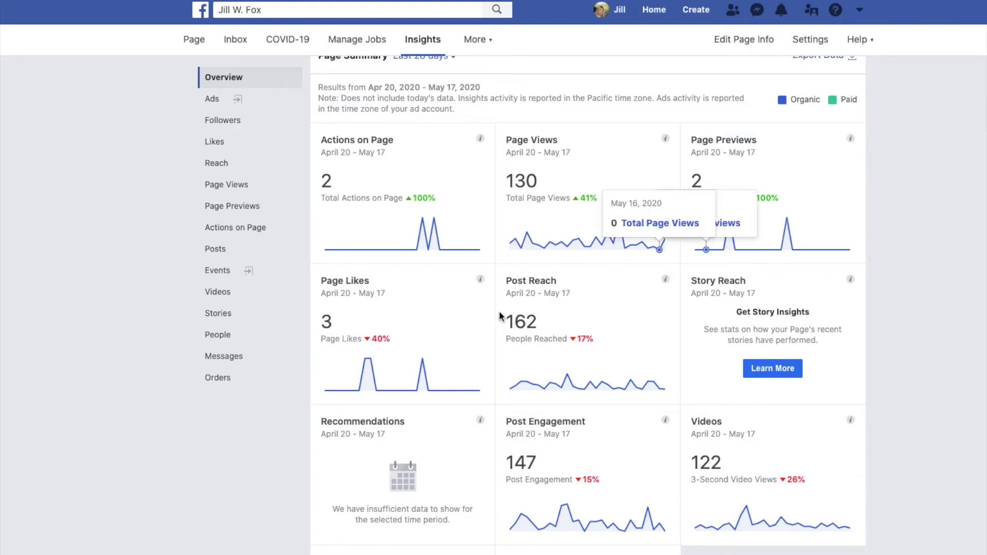
mouse_move(481, 282)
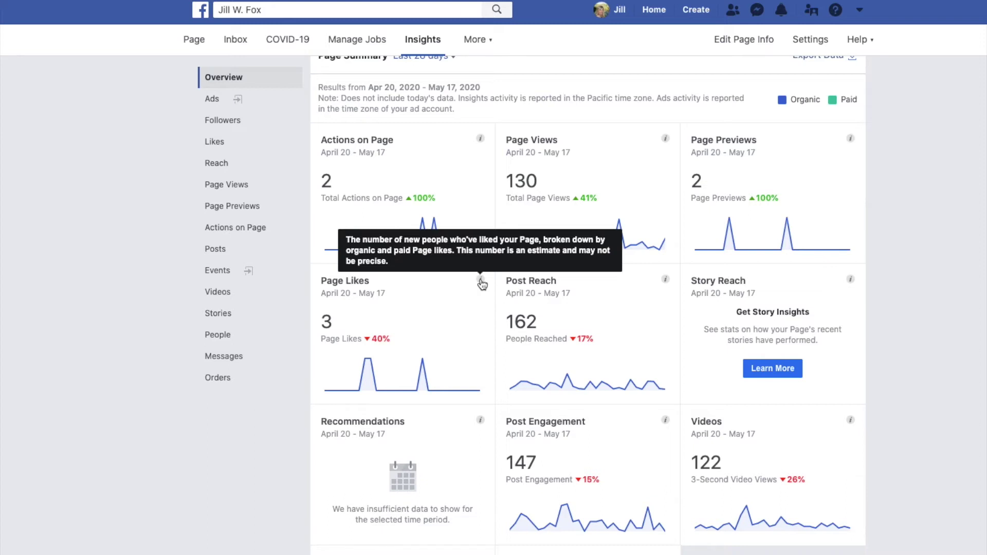
scroll(469, 311, up, 1)
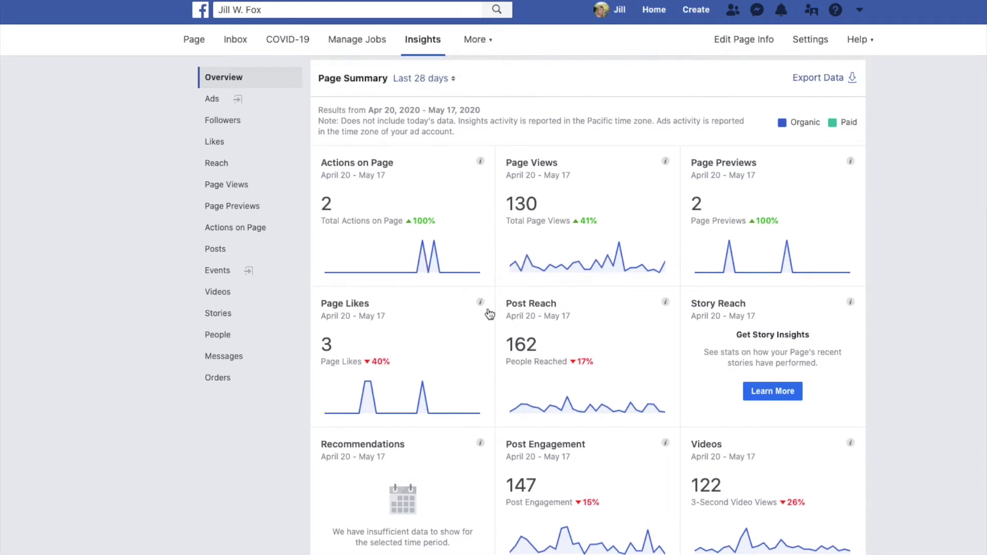
mouse_move(665, 303)
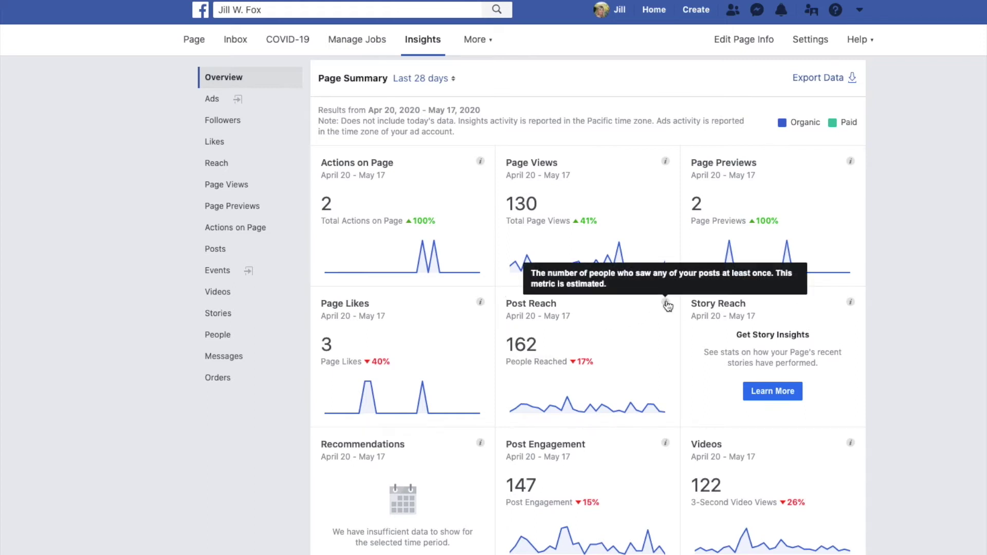
mouse_move(852, 301)
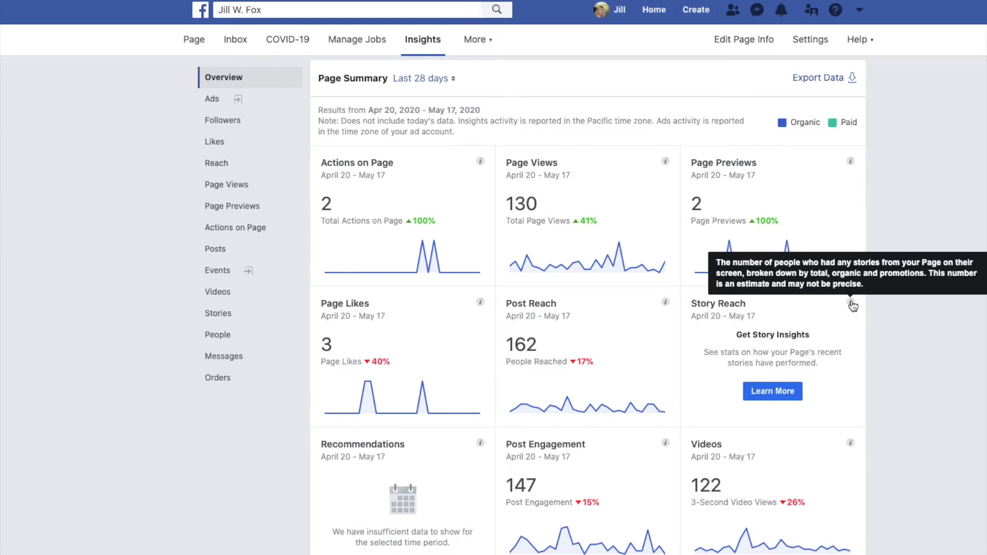
Step: Review the info notes on the remaining overview tiles, then open the Page Previews insights
scroll(853, 306, down, 3)
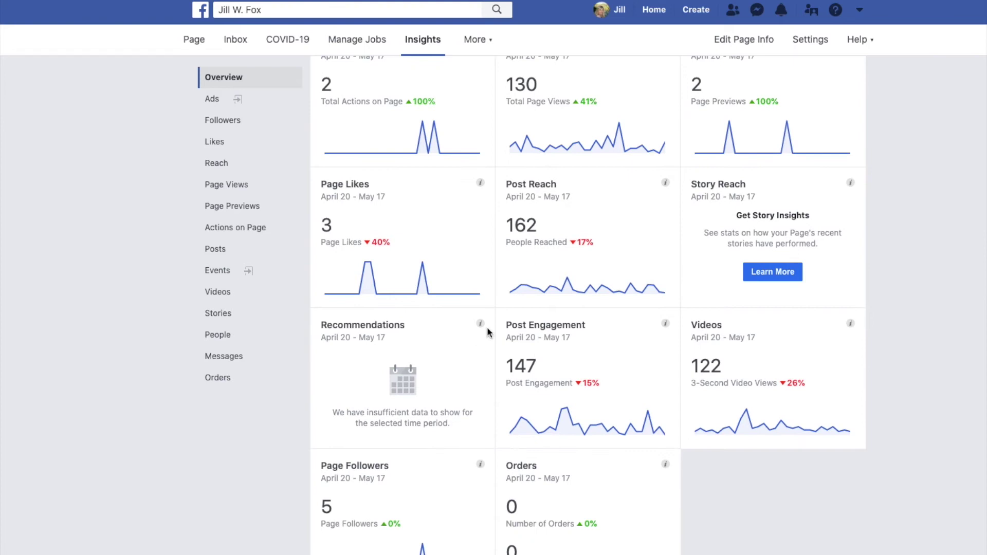
mouse_move(481, 326)
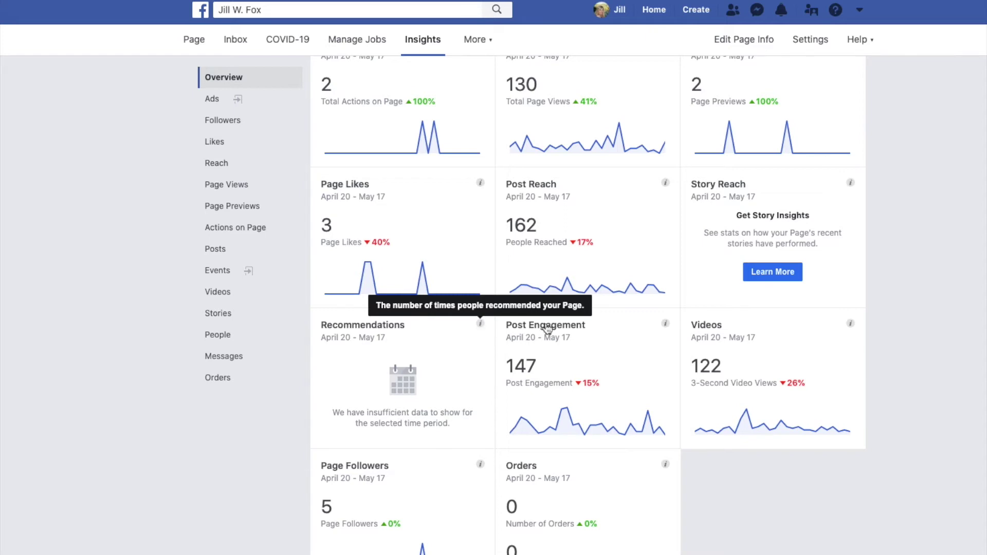
mouse_move(665, 326)
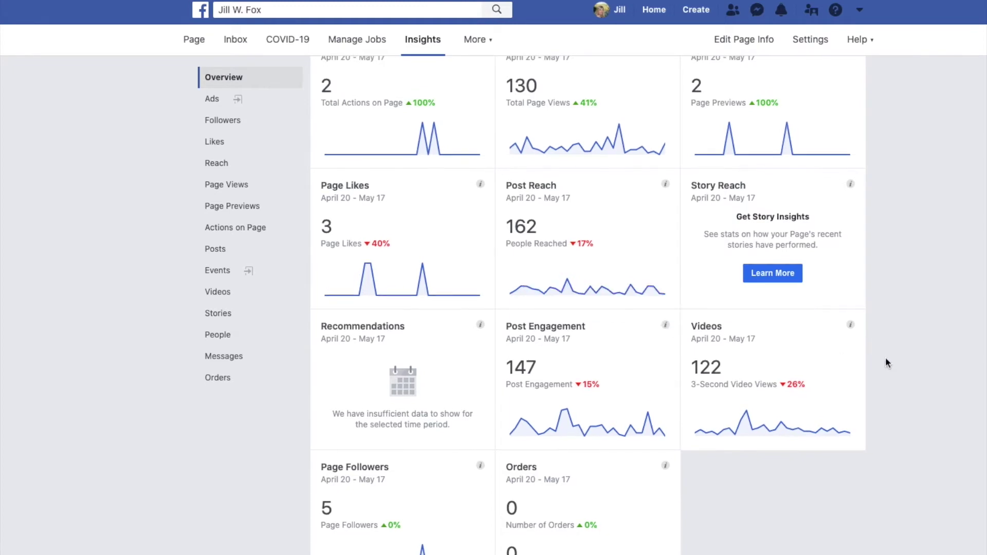
mouse_move(851, 326)
mouse_move(481, 468)
mouse_move(668, 470)
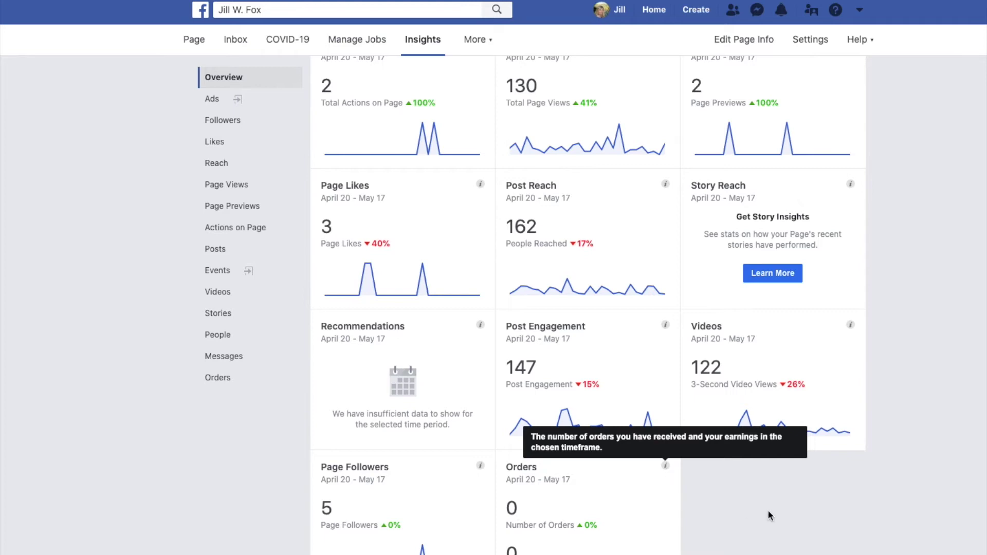
scroll(769, 510, down, 1)
scroll(770, 511, up, 2)
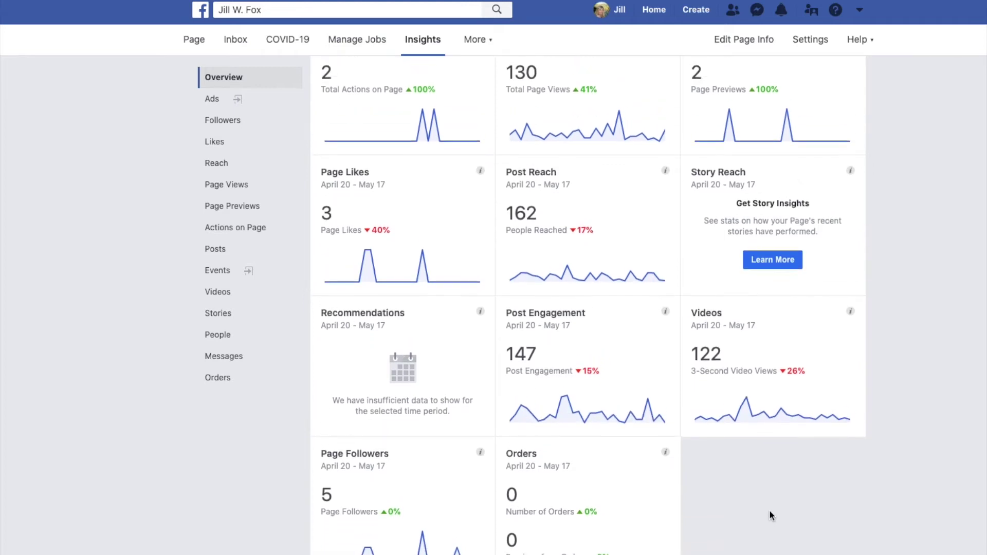
scroll(769, 512, up, 2)
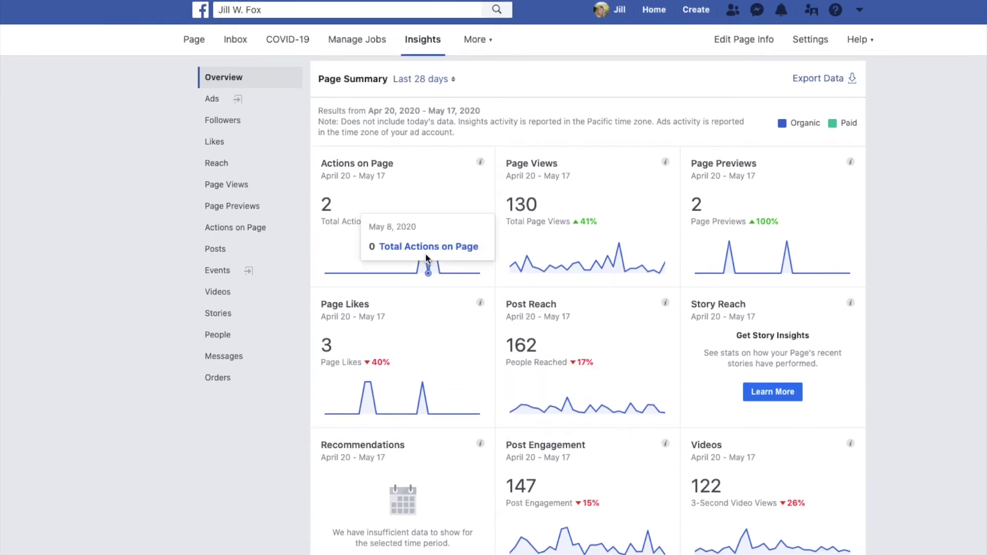
scroll(227, 186, down, 1)
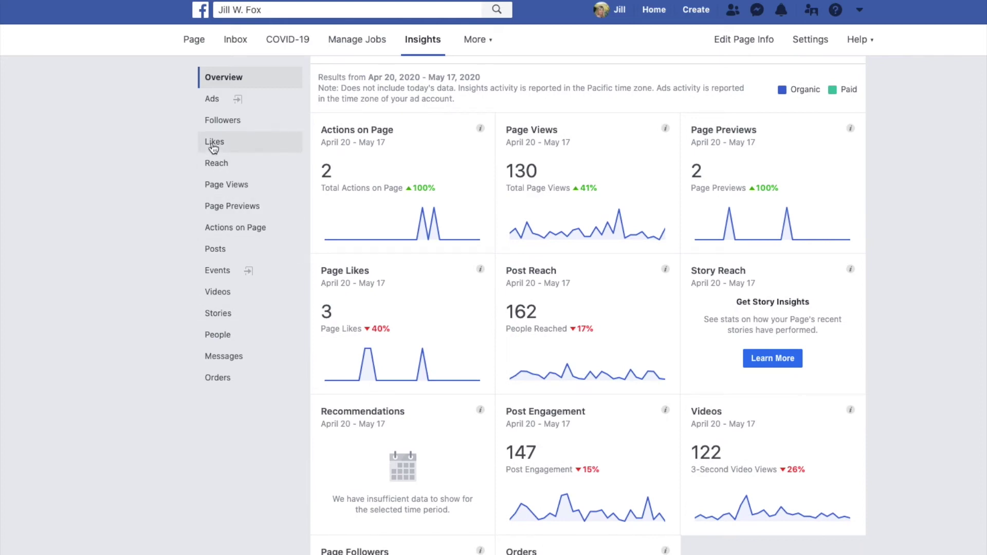
click(215, 210)
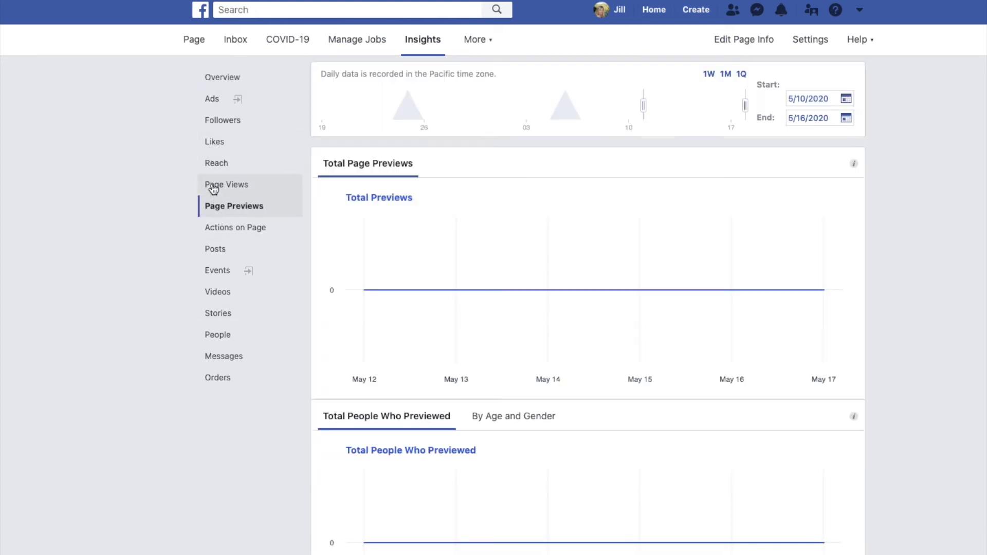
click(213, 188)
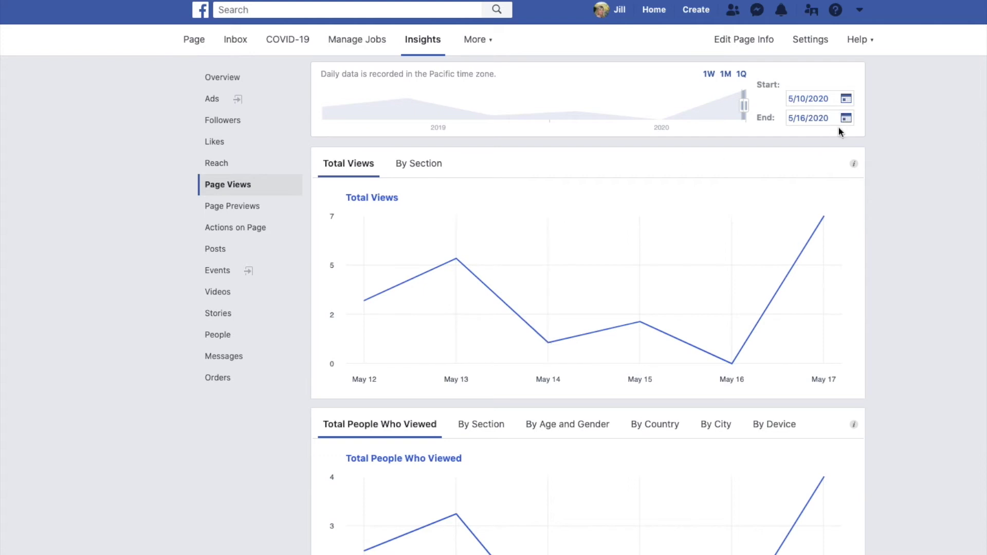
scroll(820, 252, down, 1)
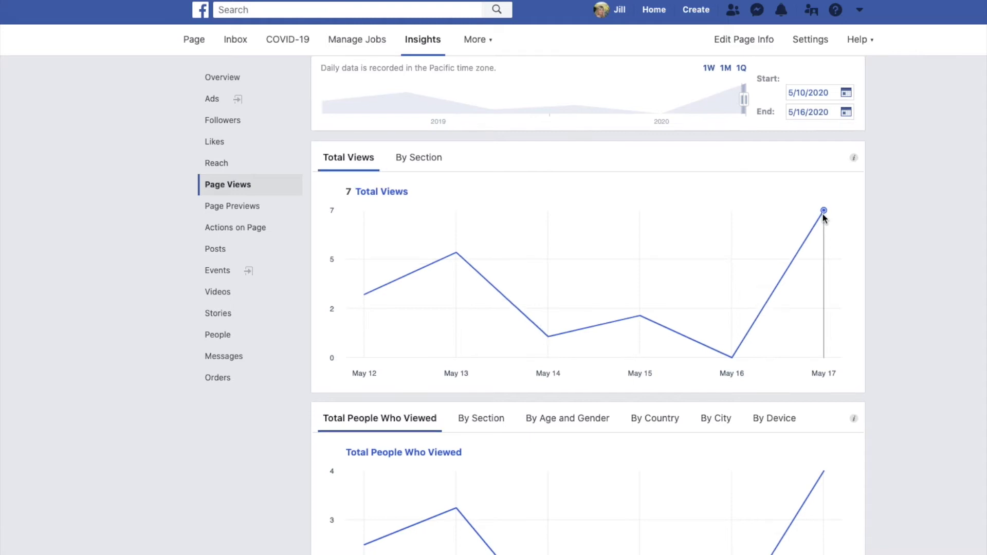
scroll(747, 262, down, 5)
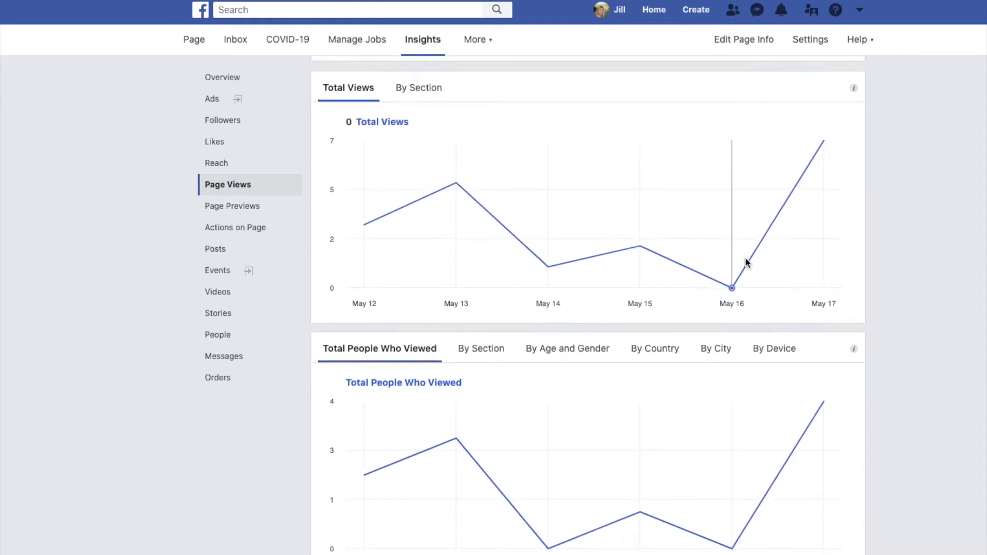
scroll(742, 263, down, 2)
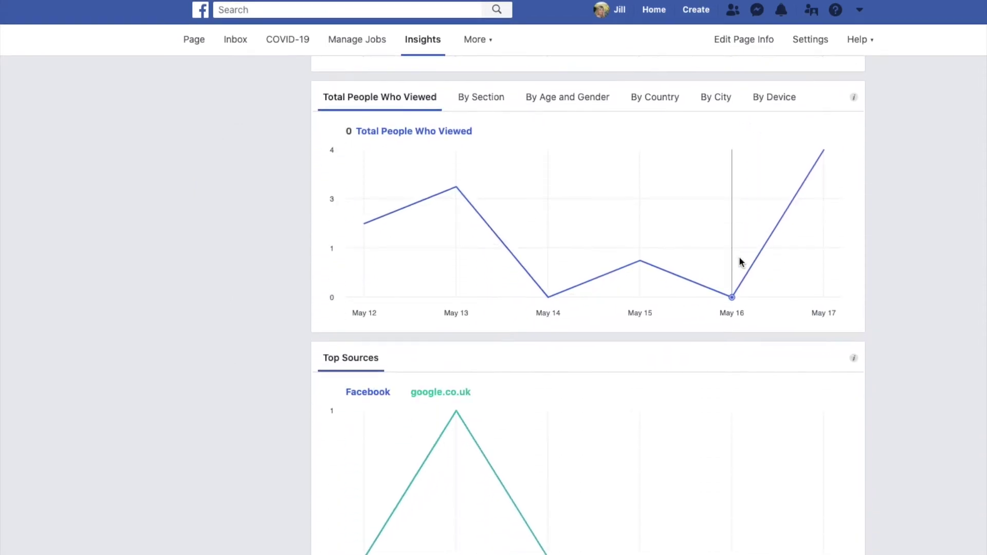
scroll(741, 262, up, 2)
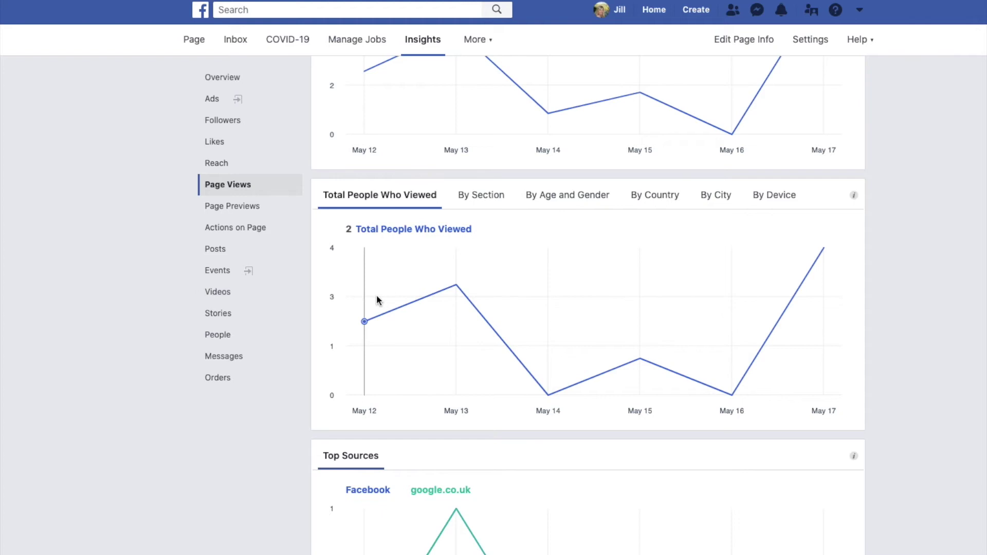
scroll(377, 295, down, 1)
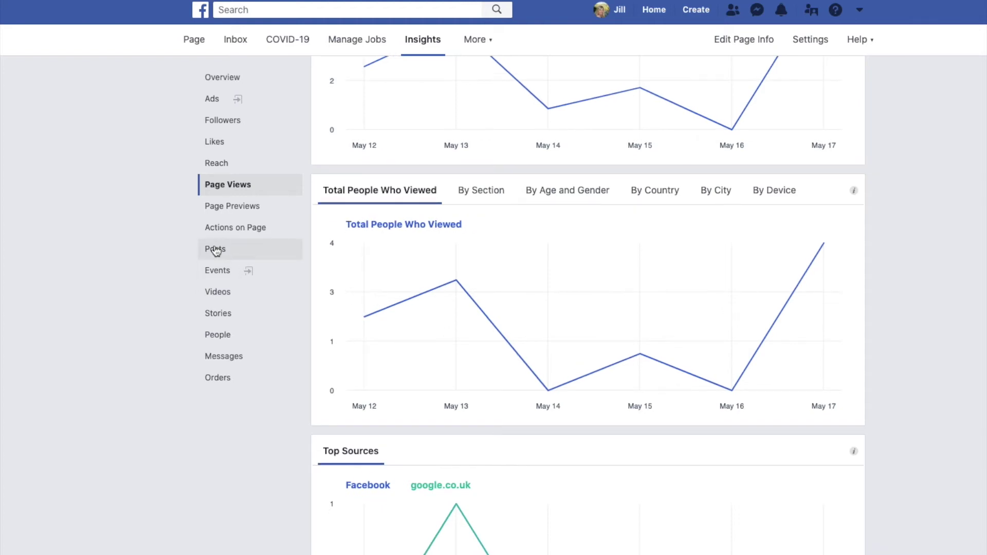
click(212, 296)
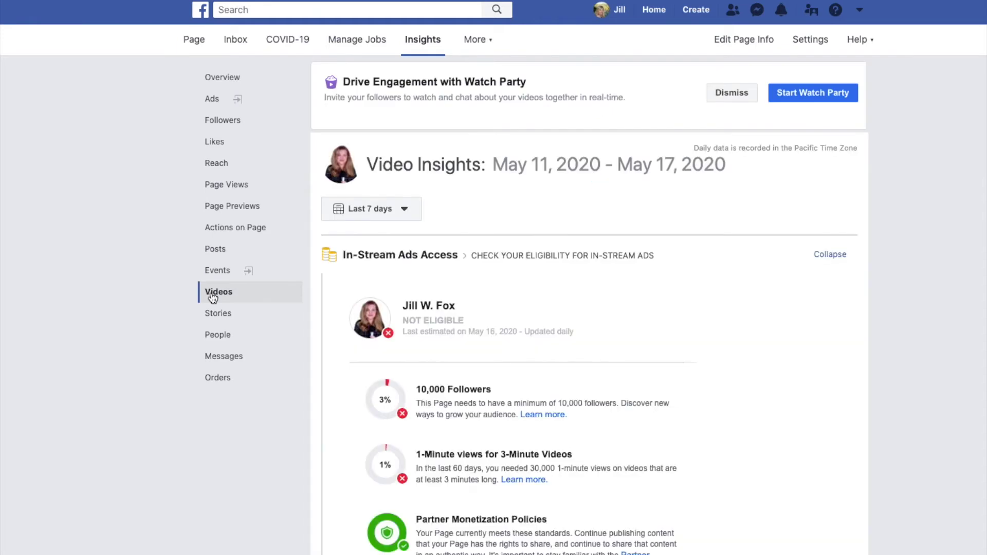
Step: Scroll through the May 11–17 Video Insights Performance section and back to the top
scroll(723, 310, down, 3)
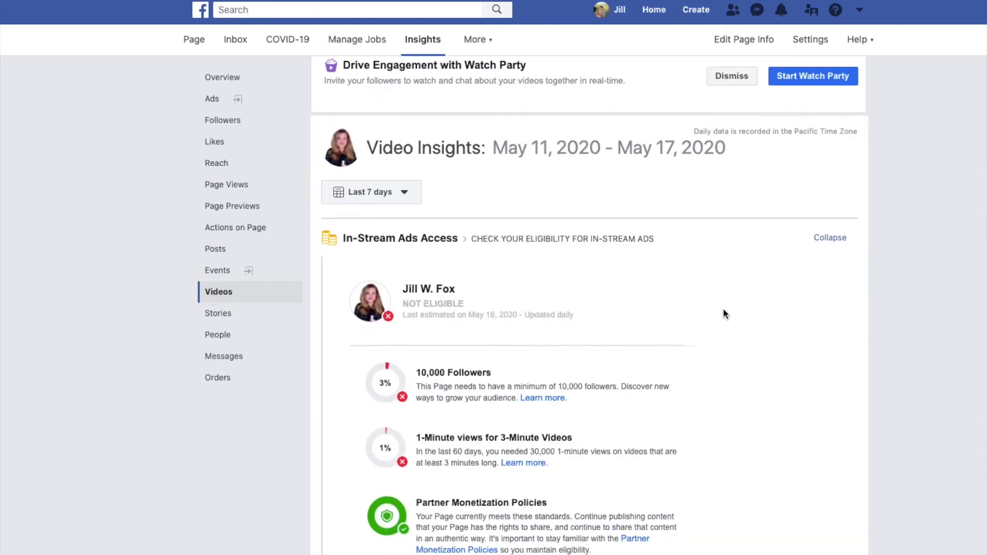
scroll(725, 314, down, 7)
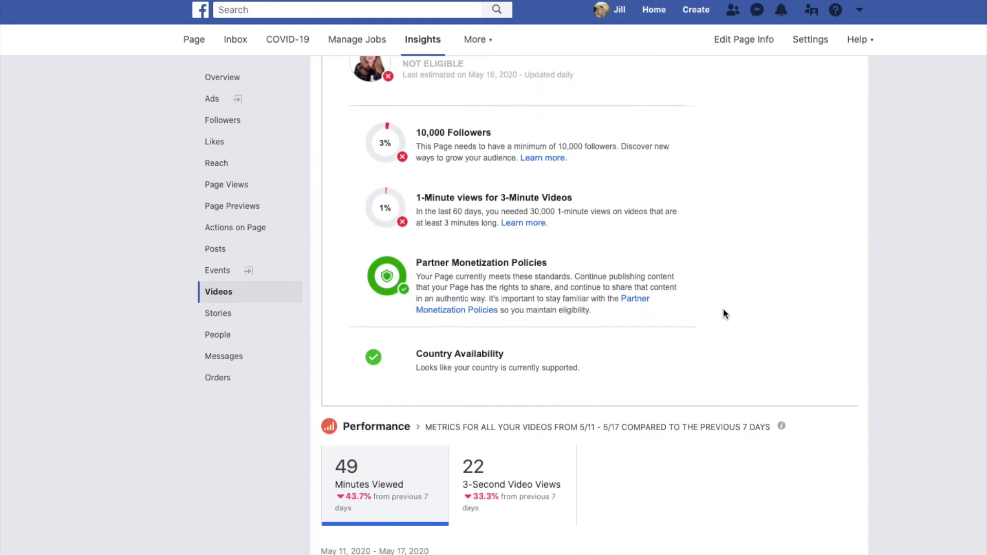
scroll(723, 309, down, 1)
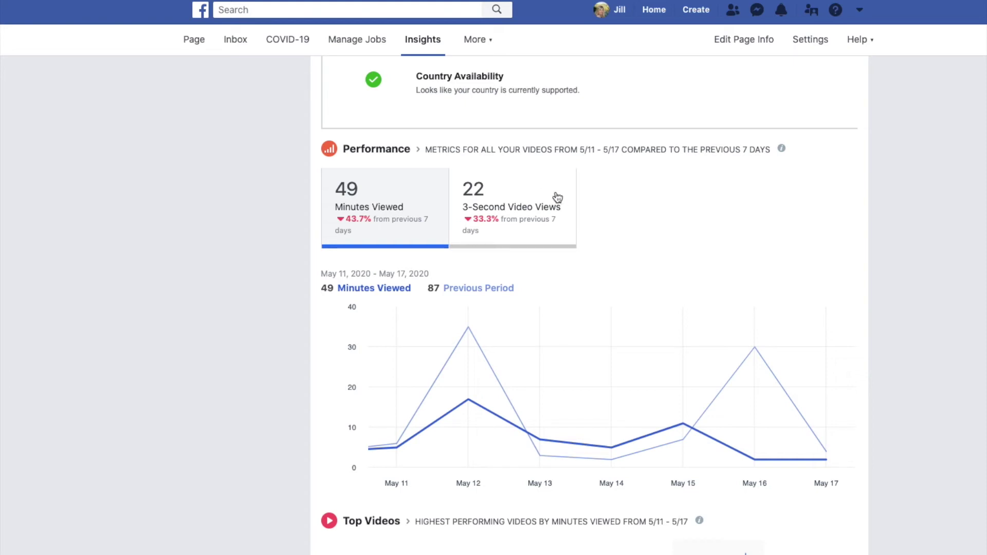
scroll(519, 201, up, 10)
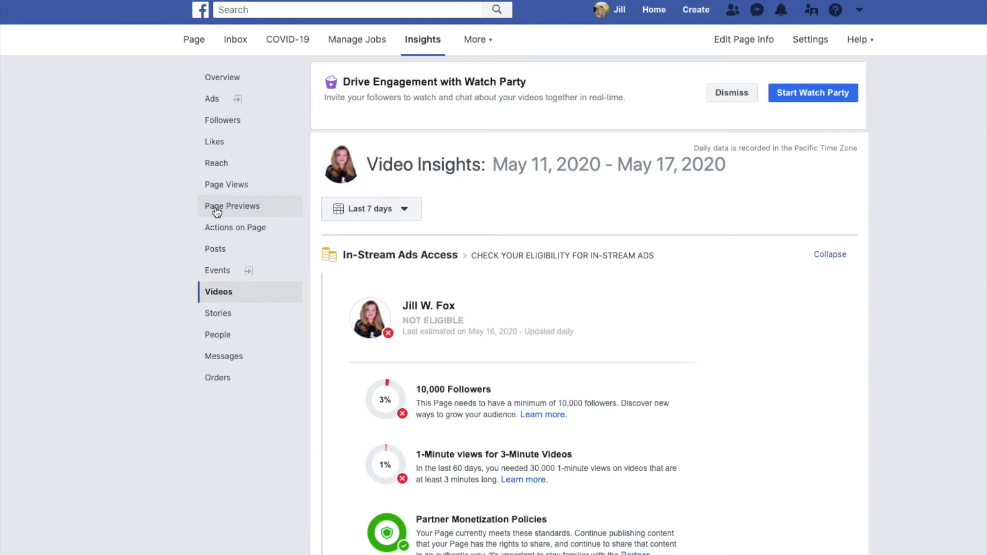
Step: Open Reach insights, review the Post Reach, Reactions and Total Reach charts, then go to Followers
click(213, 166)
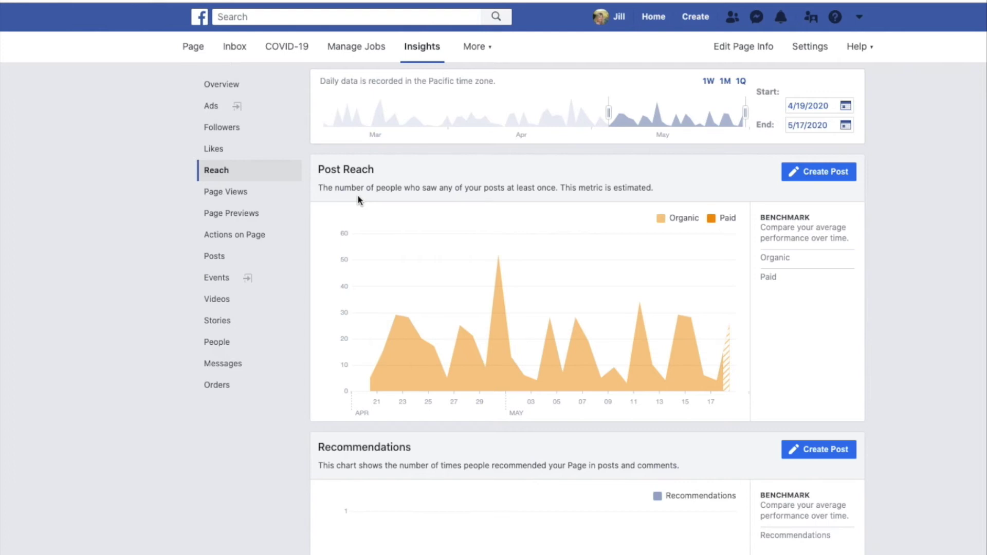
scroll(357, 194, down, 1)
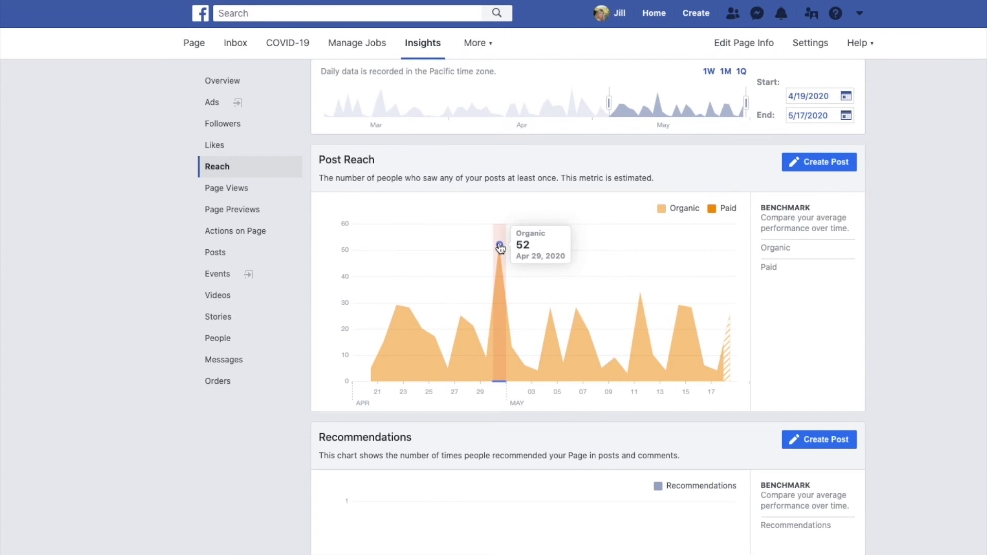
scroll(500, 248, down, 5)
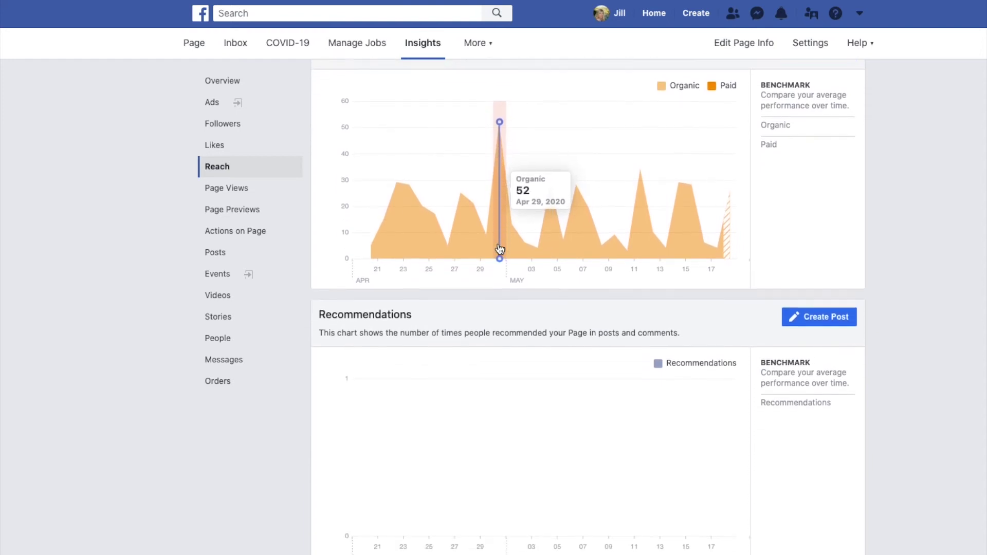
scroll(497, 247, down, 8)
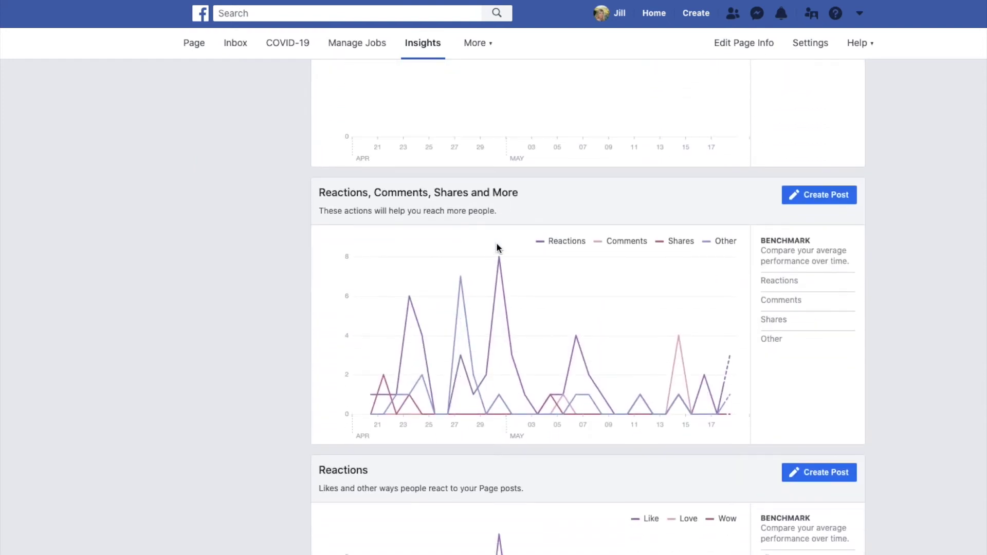
mouse_move(494, 195)
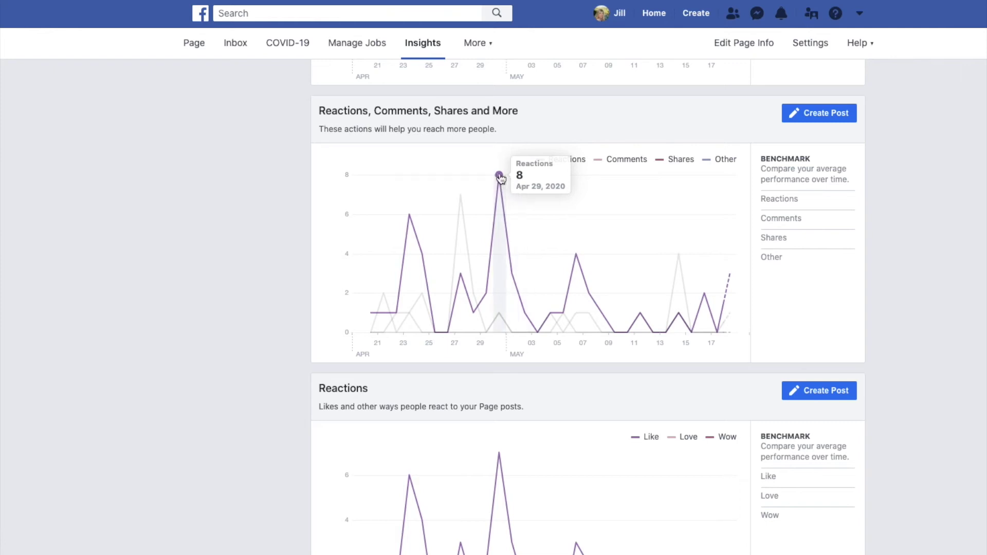
scroll(517, 310, down, 5)
scroll(516, 306, down, 6)
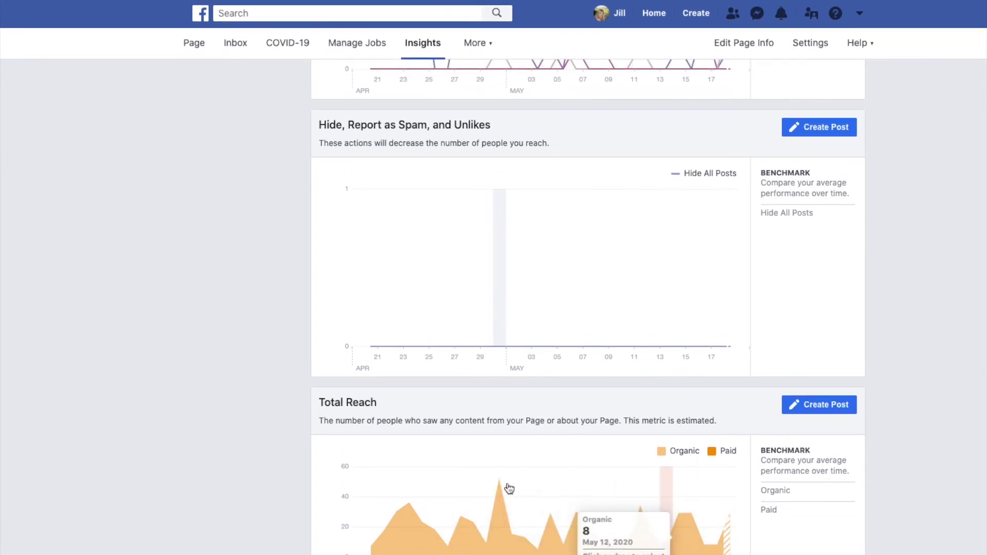
scroll(275, 380, up, 15)
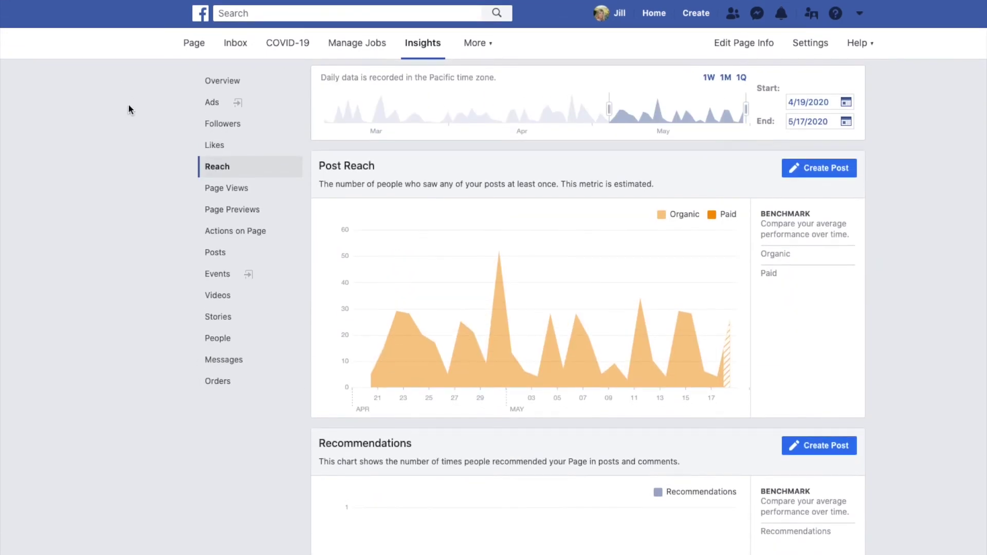
click(229, 126)
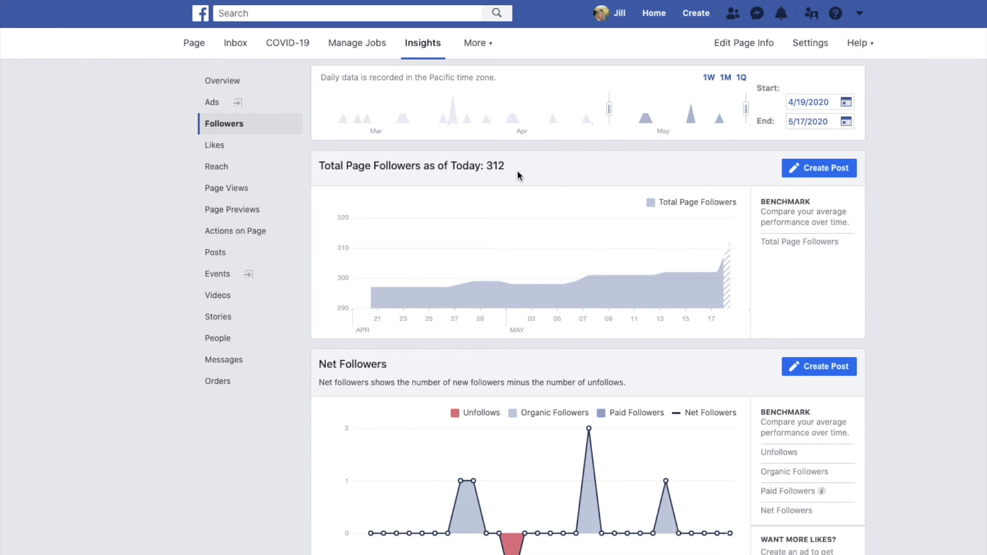
Step: Scroll the Followers insights (312 total followers) down to the Net Followers chart
scroll(517, 171, down, 3)
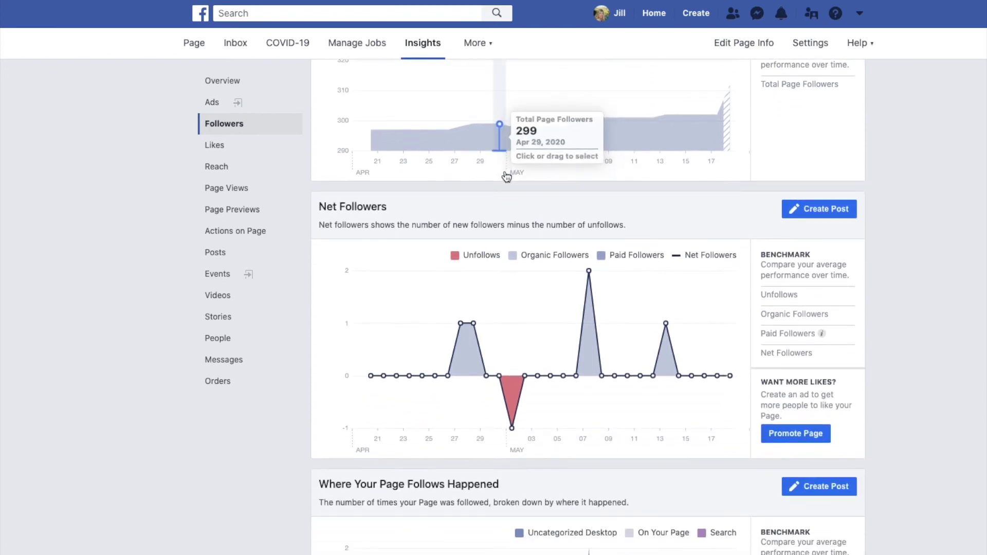
scroll(504, 175, down, 3)
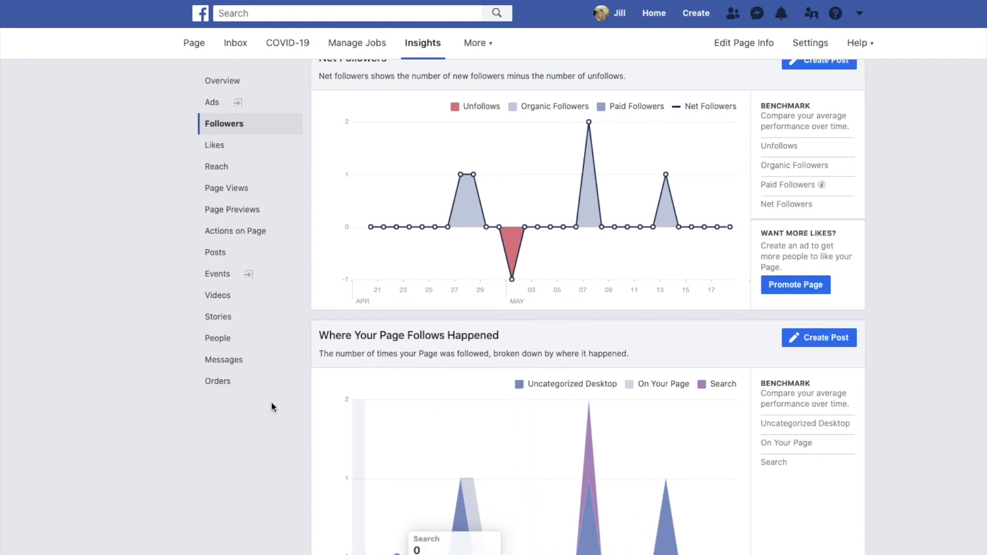
Step: Open People insights, compare People Reached with Your Followers, ending on the followers' age and gender breakdown
click(224, 340)
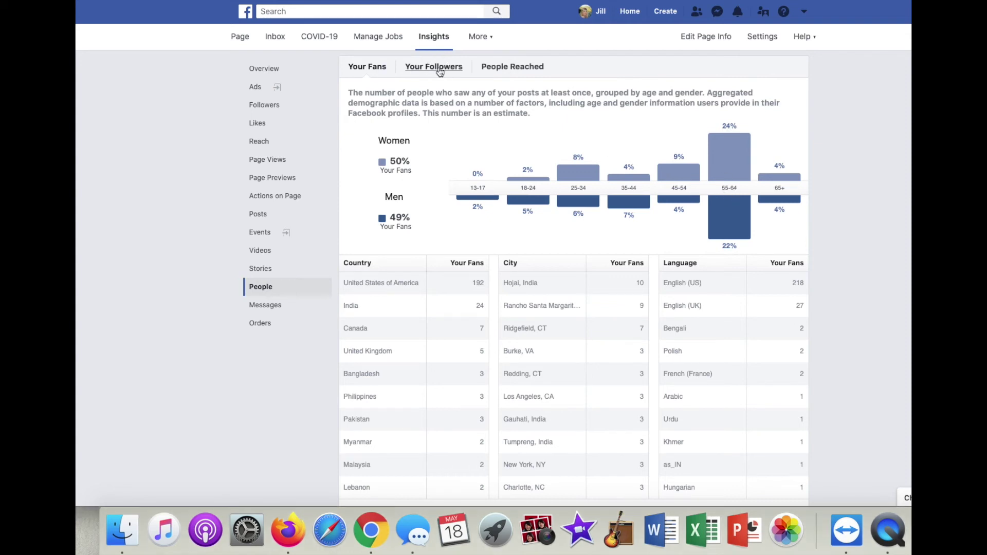
click(440, 71)
mouse_move(727, 185)
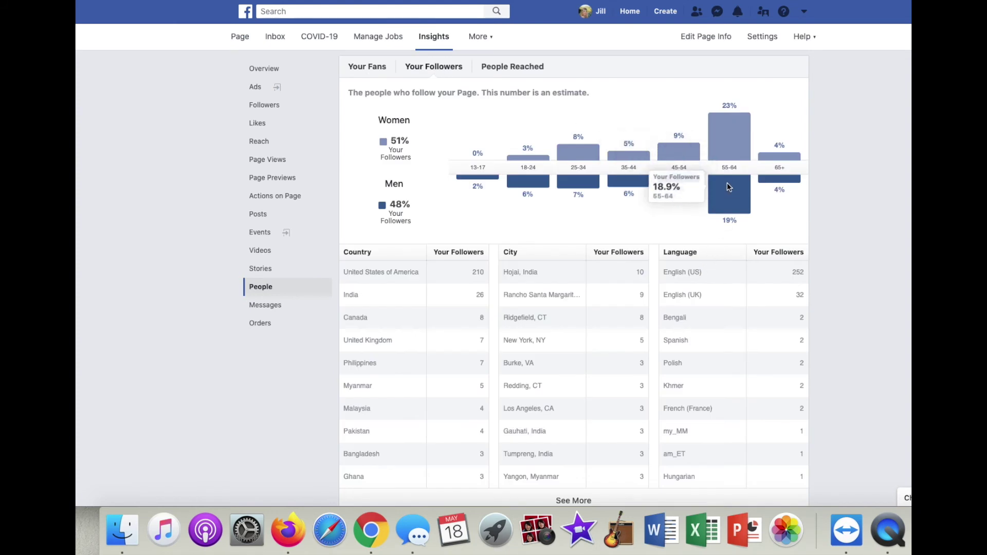
click(525, 67)
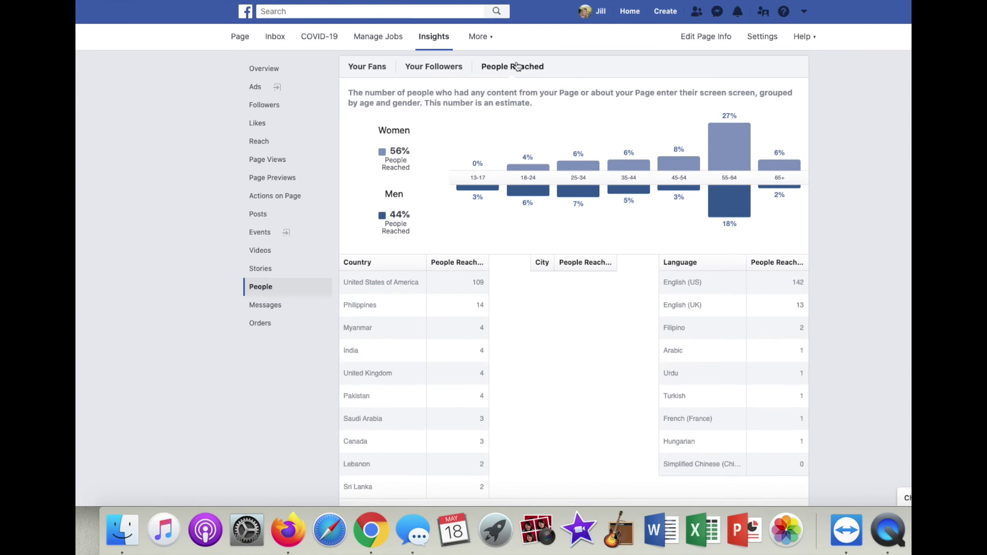
mouse_move(789, 167)
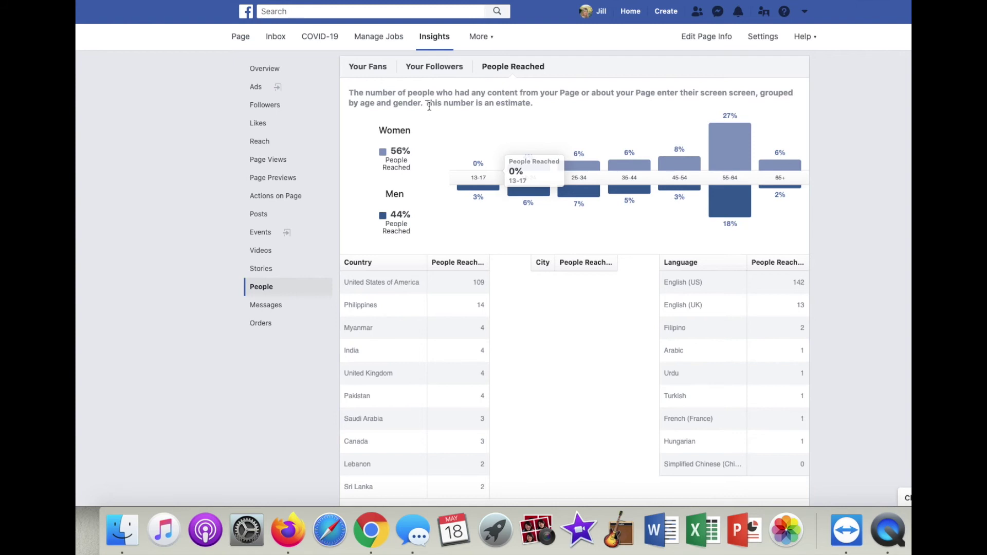
click(421, 67)
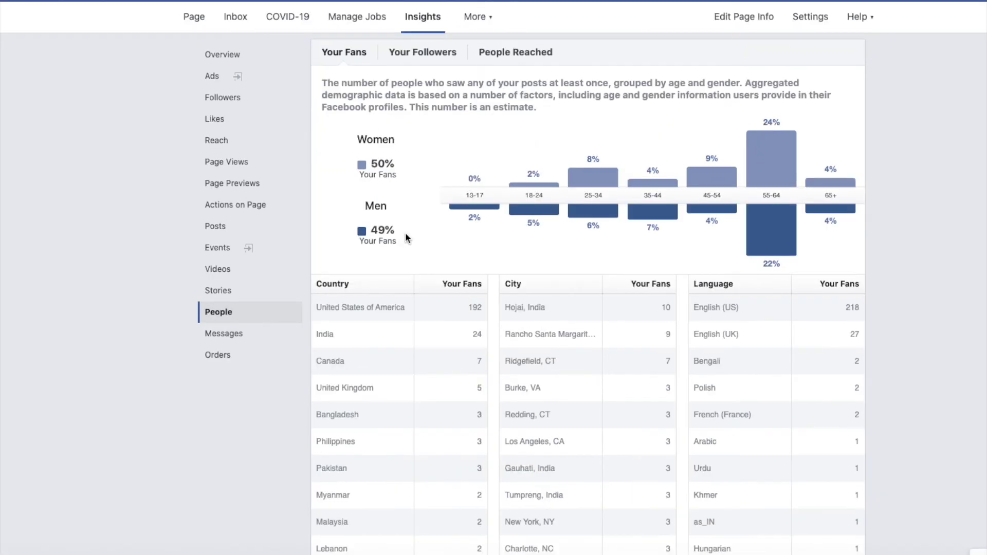
scroll(419, 220, down, 2)
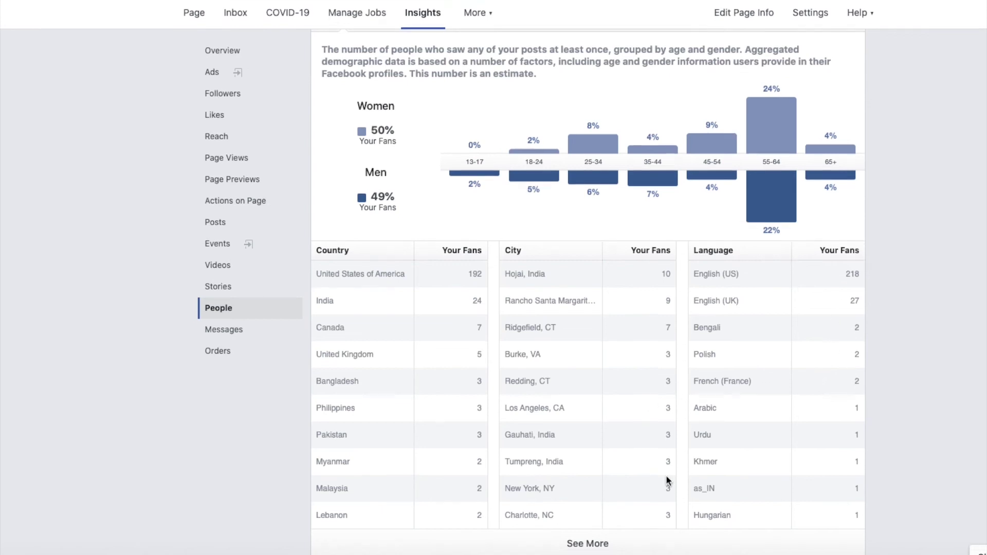
Step: Expand the country, city and language lists, view followers' data, then return to the May 11–17 overview
click(591, 548)
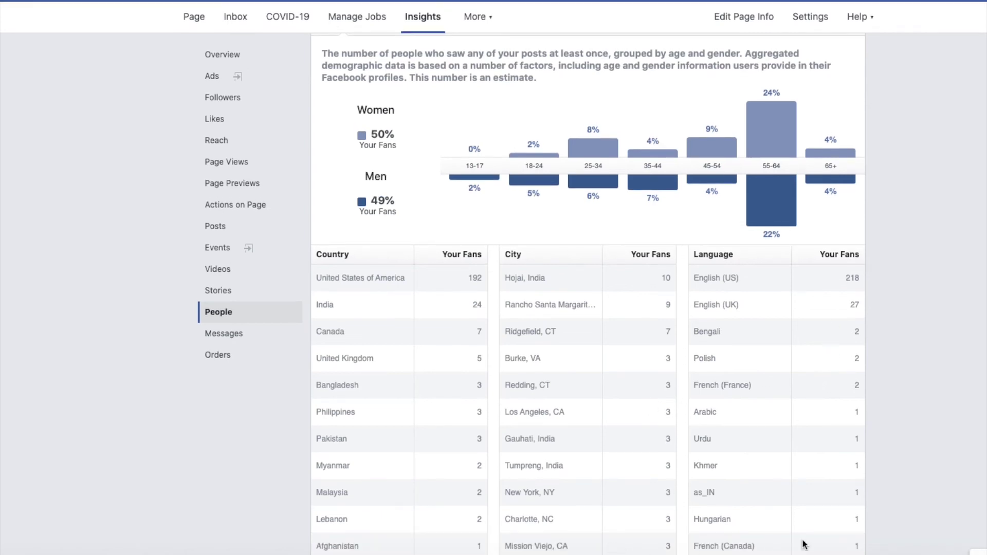
scroll(837, 537, down, 5)
scroll(836, 533, down, 4)
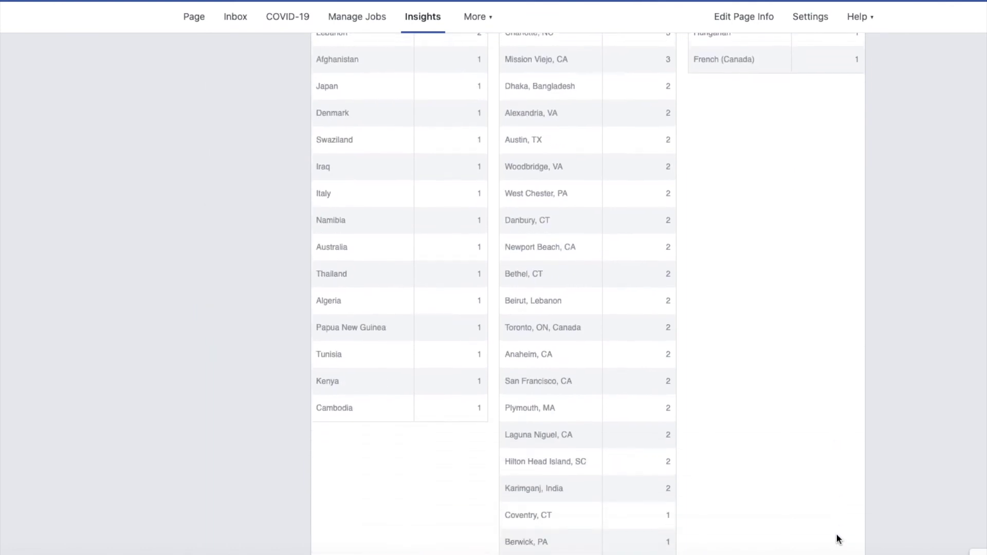
scroll(836, 532, up, 10)
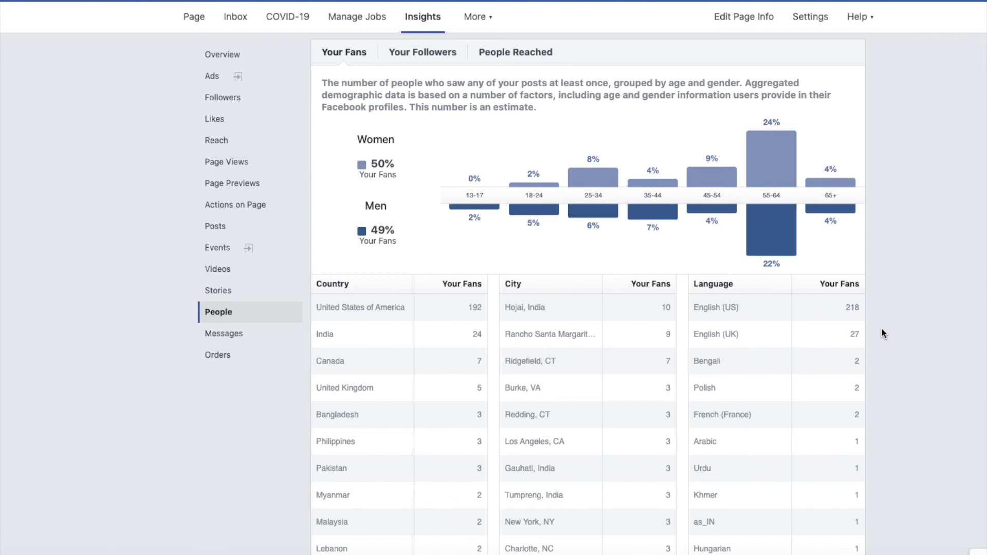
click(433, 54)
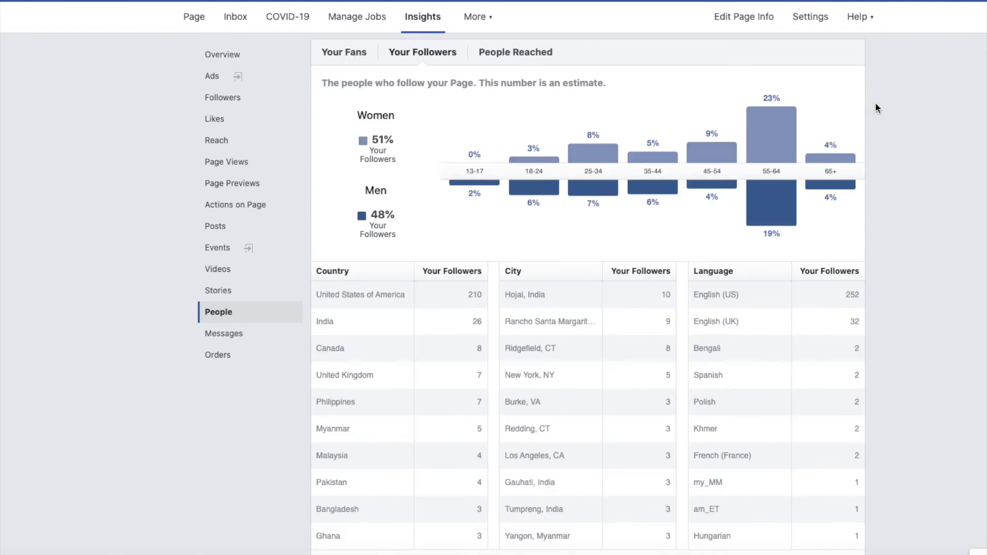
click(223, 51)
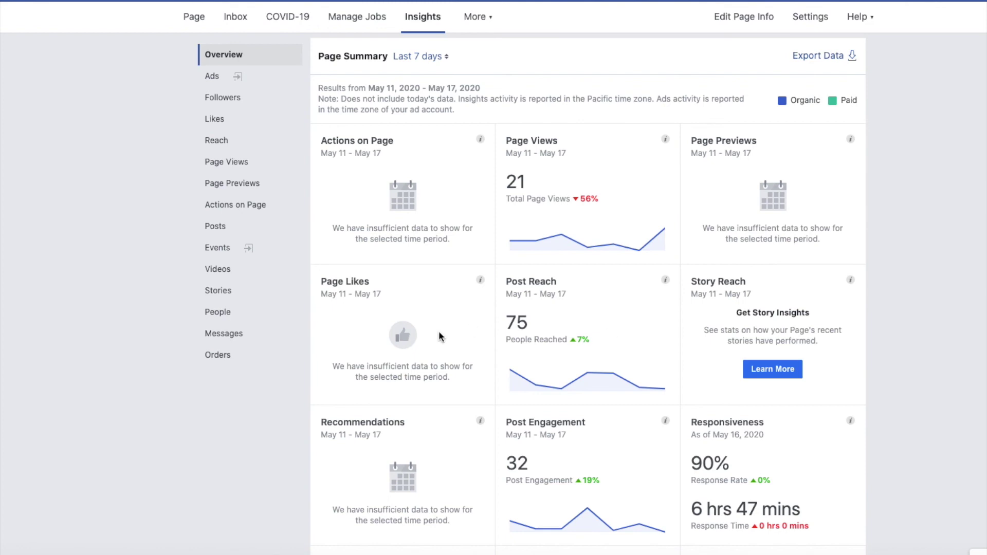
Step: Open Posts insights and scroll to the All Posts Published table with per-post reach and engagement
click(222, 229)
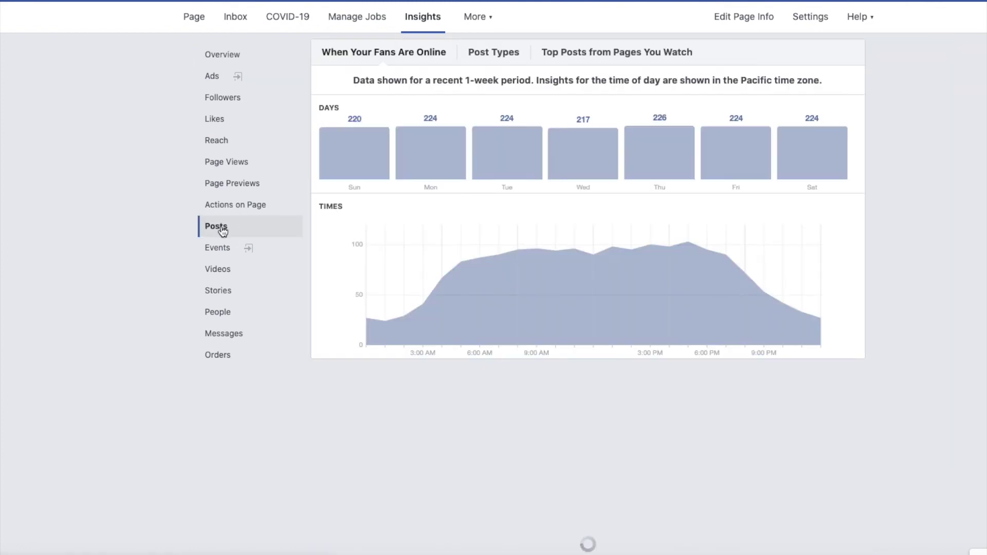
scroll(575, 227, down, 7)
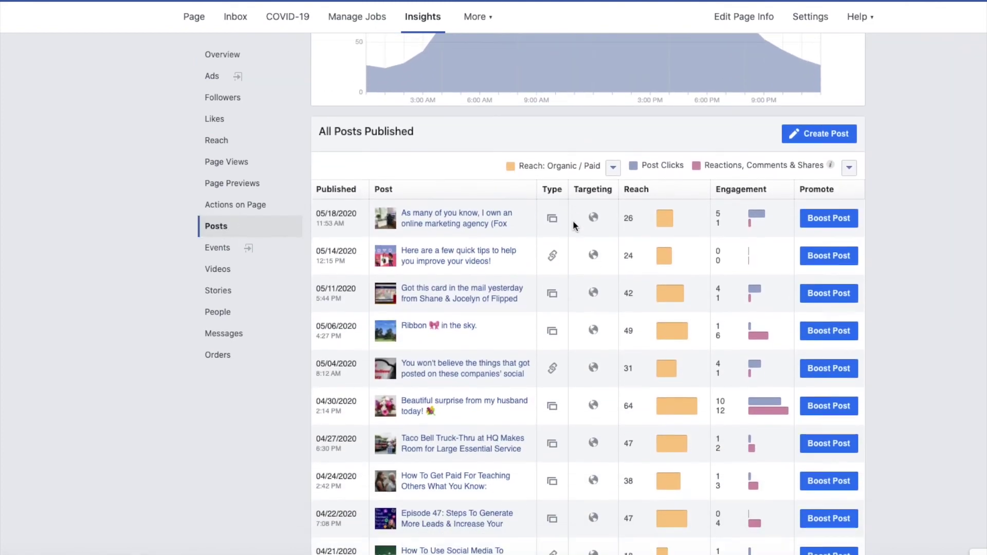
scroll(573, 222, down, 1)
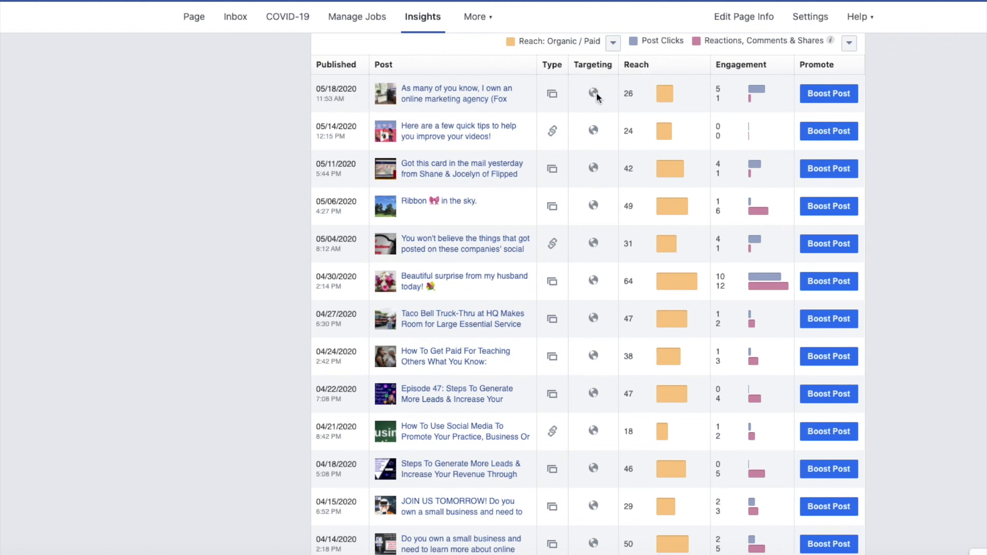
mouse_move(594, 97)
scroll(736, 67, down, 1)
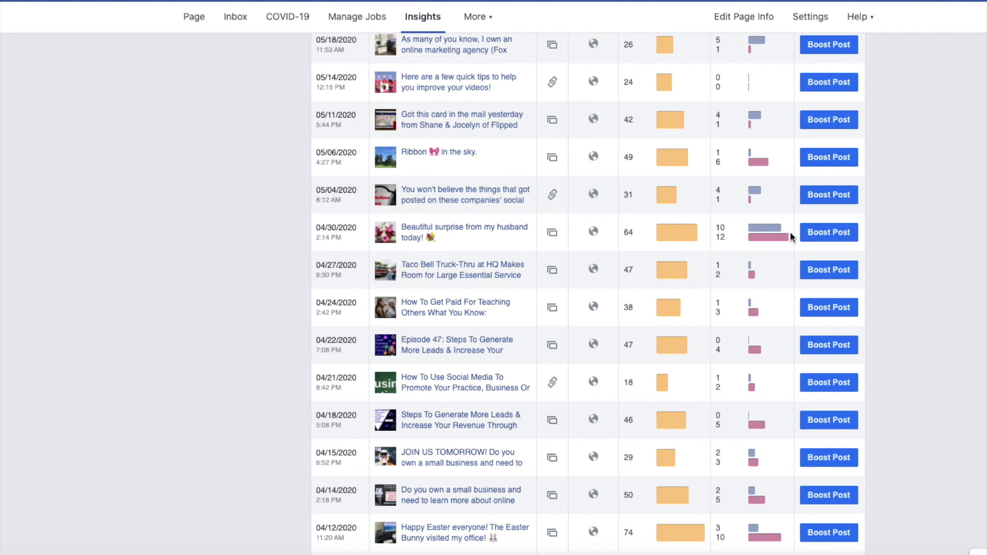
scroll(788, 231, down, 3)
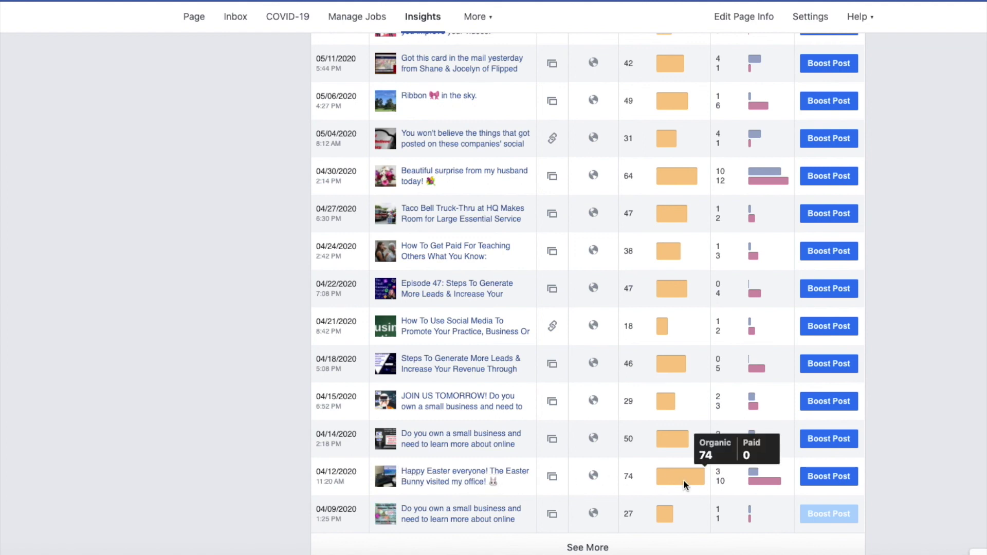
scroll(729, 463, up, 3)
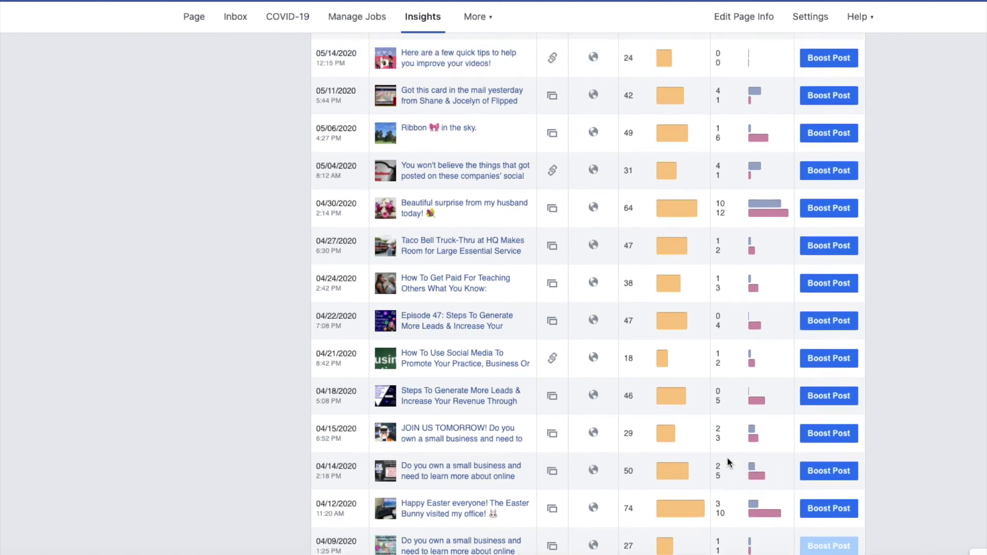
scroll(726, 463, down, 2)
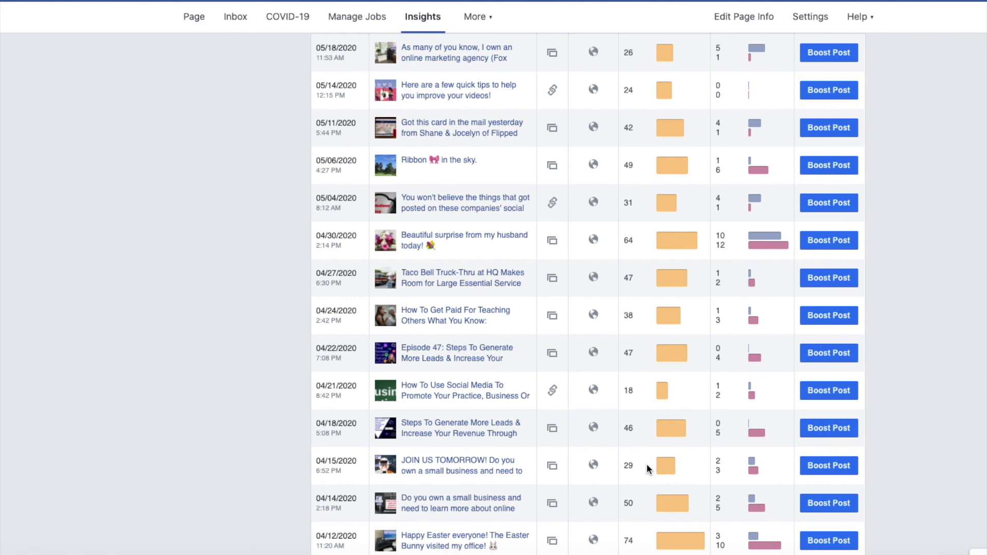
scroll(643, 474, down, 1)
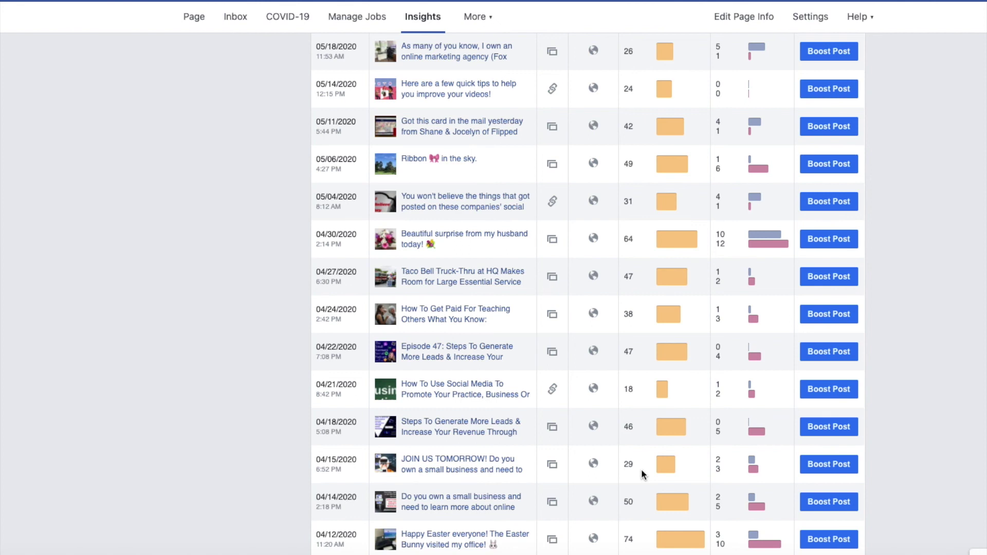
scroll(641, 470, down, 2)
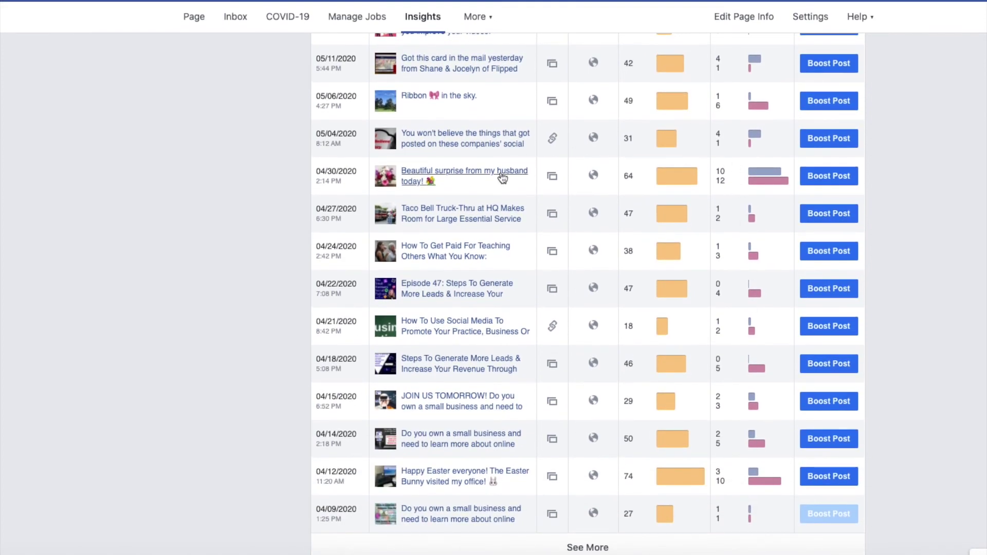
scroll(499, 185, up, 10)
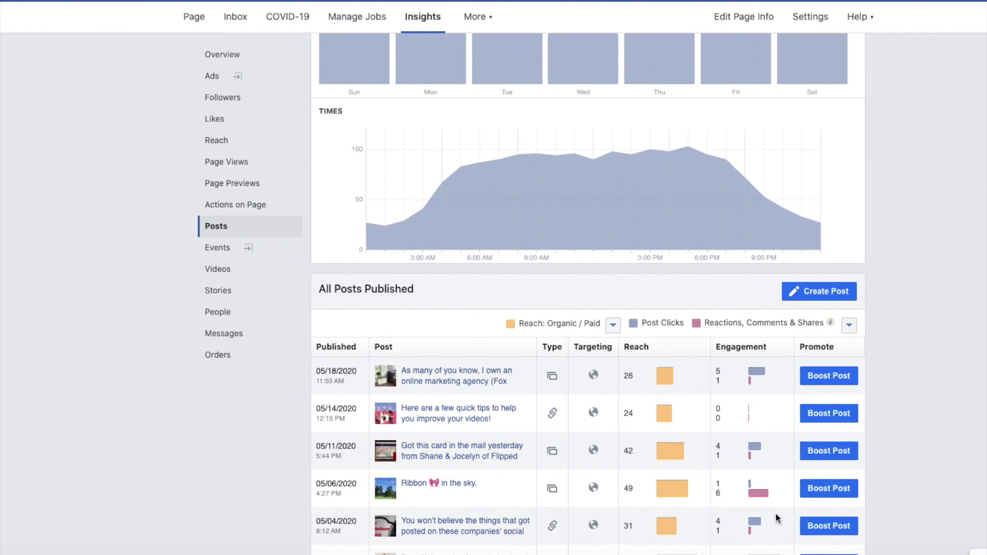
scroll(775, 514, down, 1)
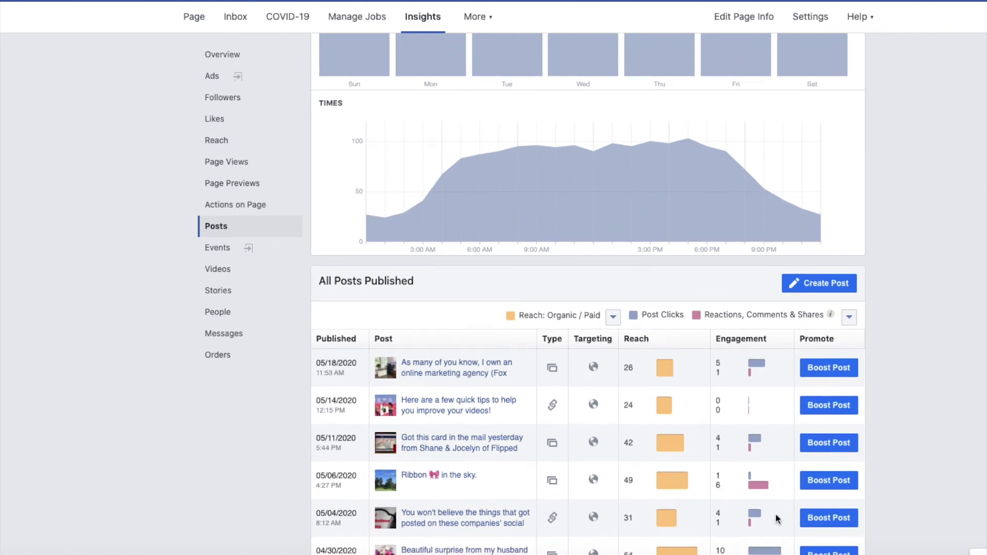
scroll(776, 519, down, 3)
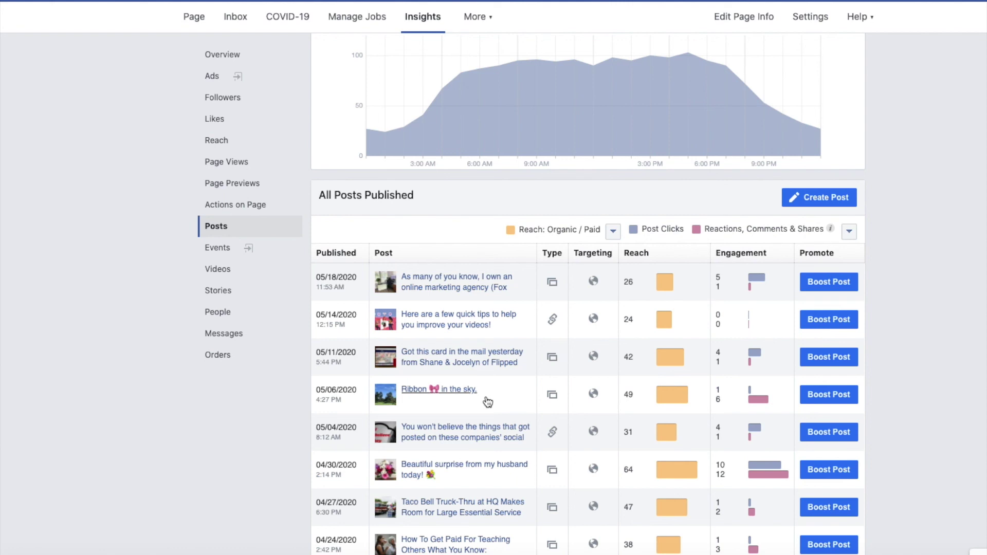
scroll(487, 402, down, 1)
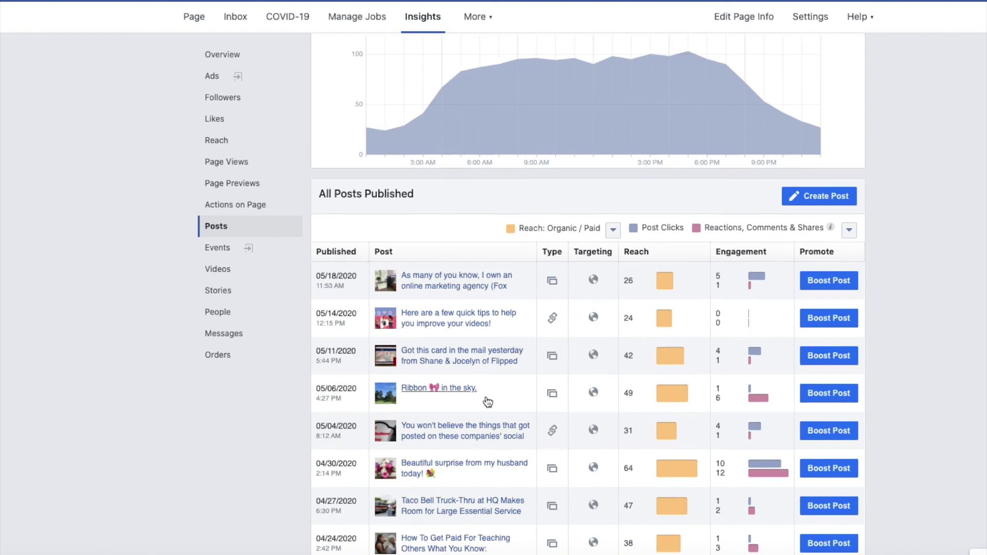